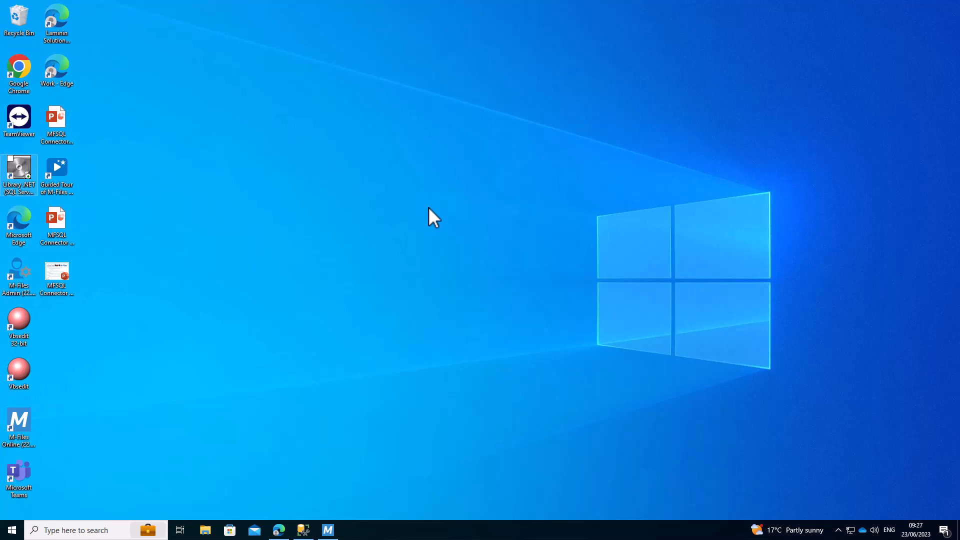
Switch to M-Files, return to the MFSQL Demo vault's main view and display the general MFSQL Connector menu
{"action": "left_click", "coordinate": [327, 530]}
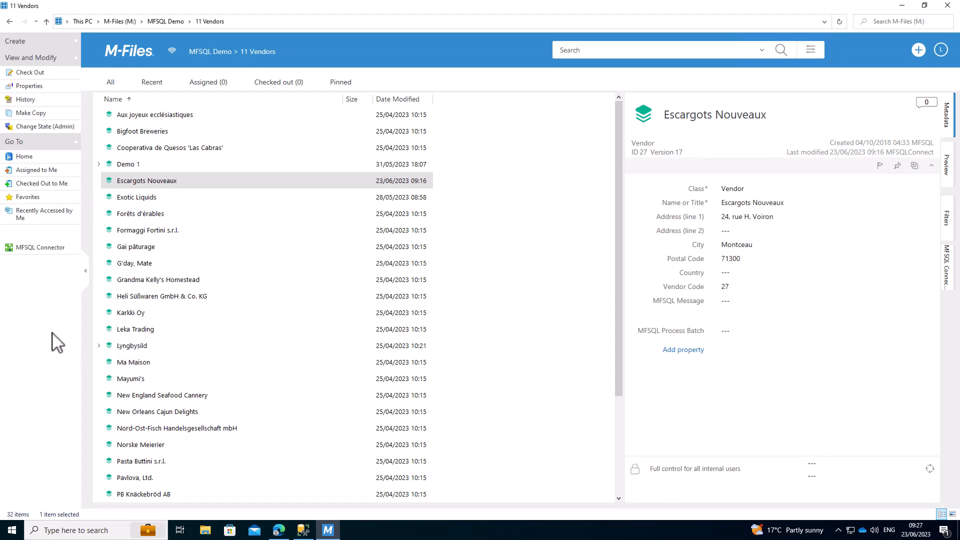
{"action": "left_click", "coordinate": [166, 21]}
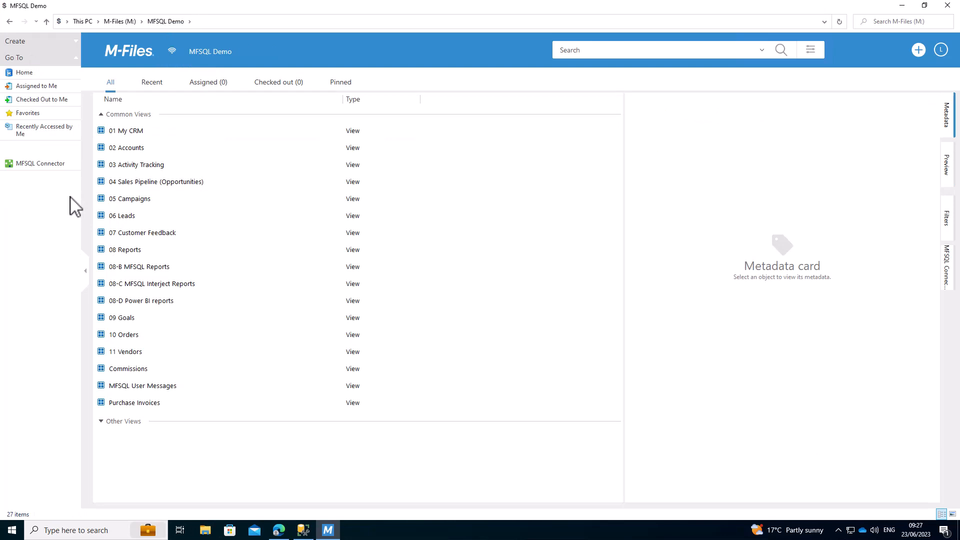
{"action": "left_click", "coordinate": [40, 165]}
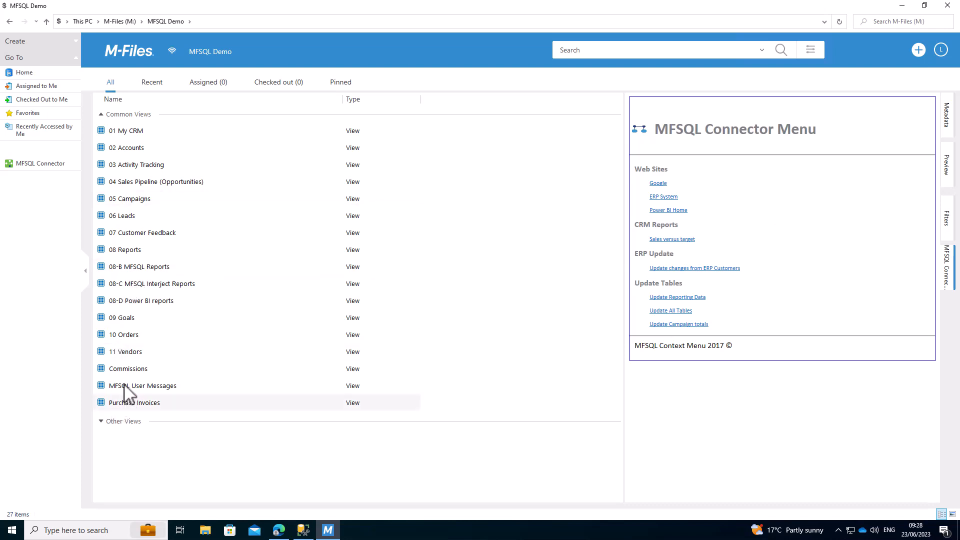
Open the 11 Vendors view and display the MFSQL Connector menu for the vendor Cooperativa de Quesos 'Las Cabras'
{"action": "left_click", "coordinate": [125, 353]}
{"action": "double_click", "coordinate": [125, 353]}
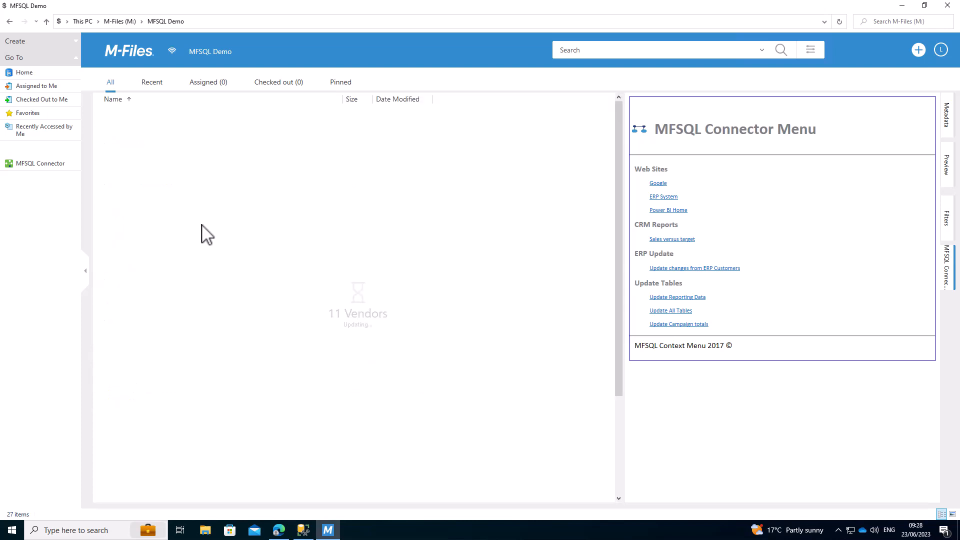
{"action": "left_click", "coordinate": [146, 149]}
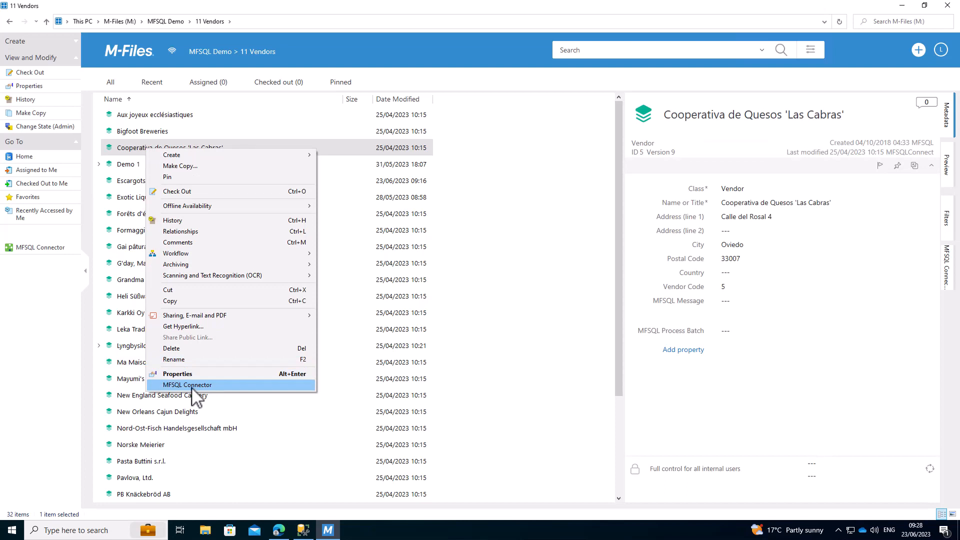
{"action": "left_click", "coordinate": [187, 385]}
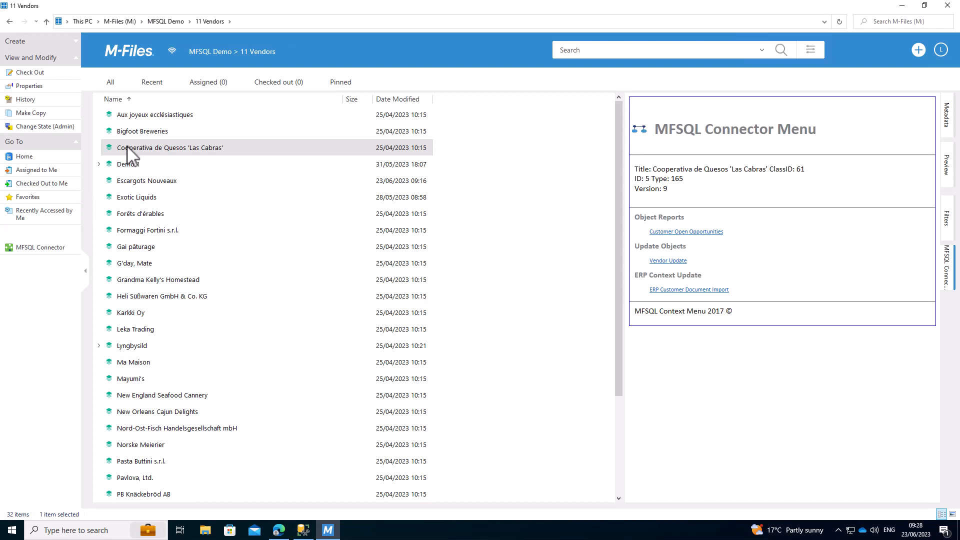
{"action": "left_click", "coordinate": [525, 432]}
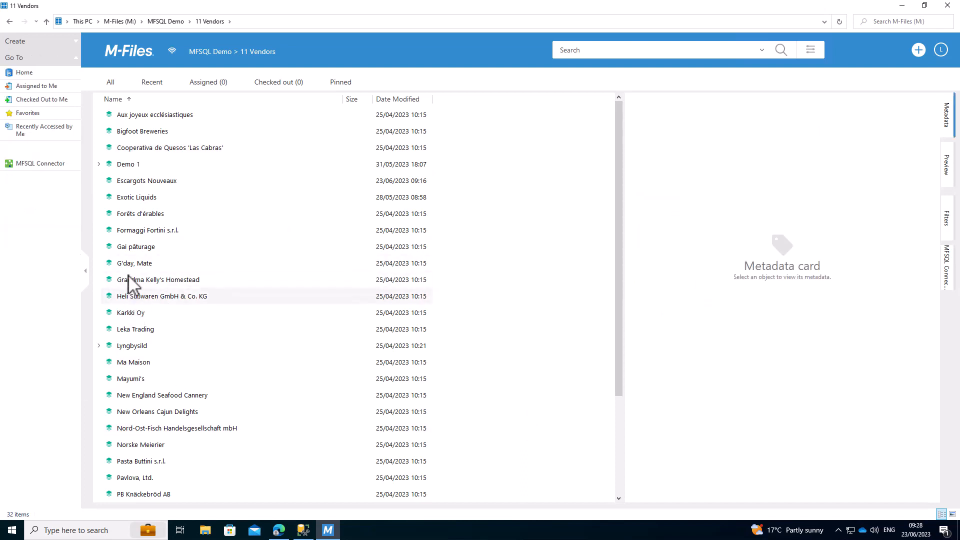
Replace the building and number part of Gai pâturage's first address line with a new street number and save the vendor
{"action": "left_click", "coordinate": [134, 248]}
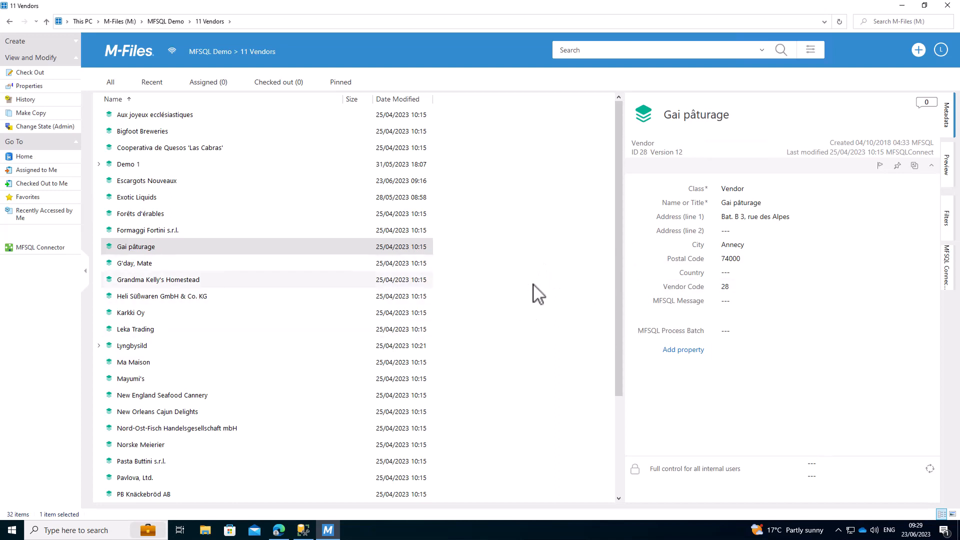
{"action": "left_click", "coordinate": [798, 229]}
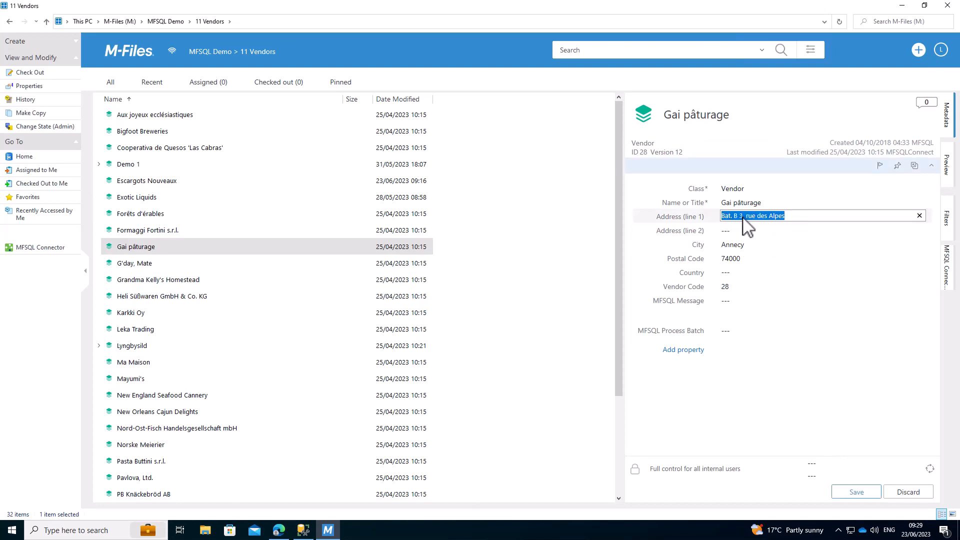
{"action": "left_click_drag", "start_coordinate": [721, 217], "coordinate": [731, 301]}
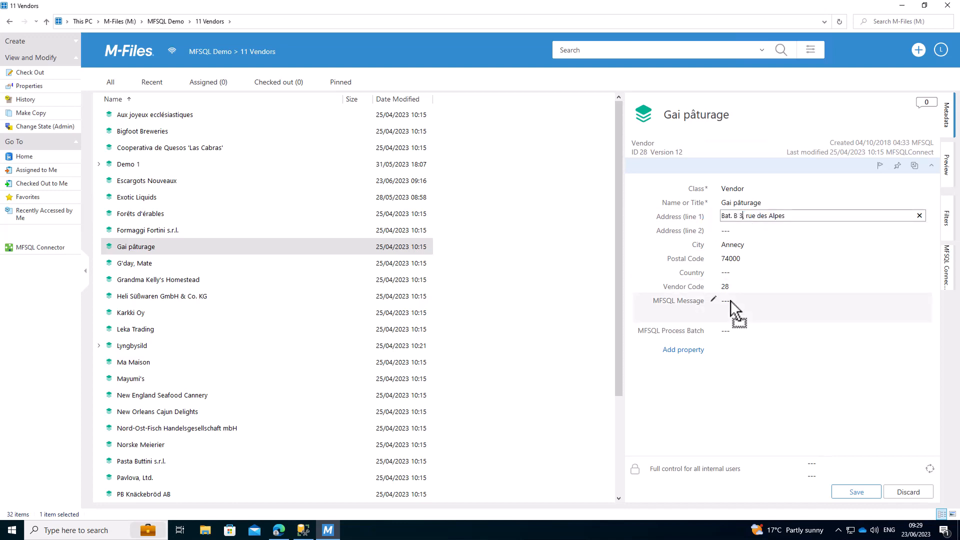
{"action": "key", "text": "BackSpace"}
{"action": "key", "text": "BackSpace"}
{"action": "key", "text": "BackSpace"}
{"action": "key", "text": "BackSpace"}
{"action": "key", "text": "BackSpace"}
{"action": "key", "text": "BackSpace"}
{"action": "key", "text": "BackSpace"}
{"action": "key", "text": "BackSpace"}
{"action": "type", "text": "34,"}
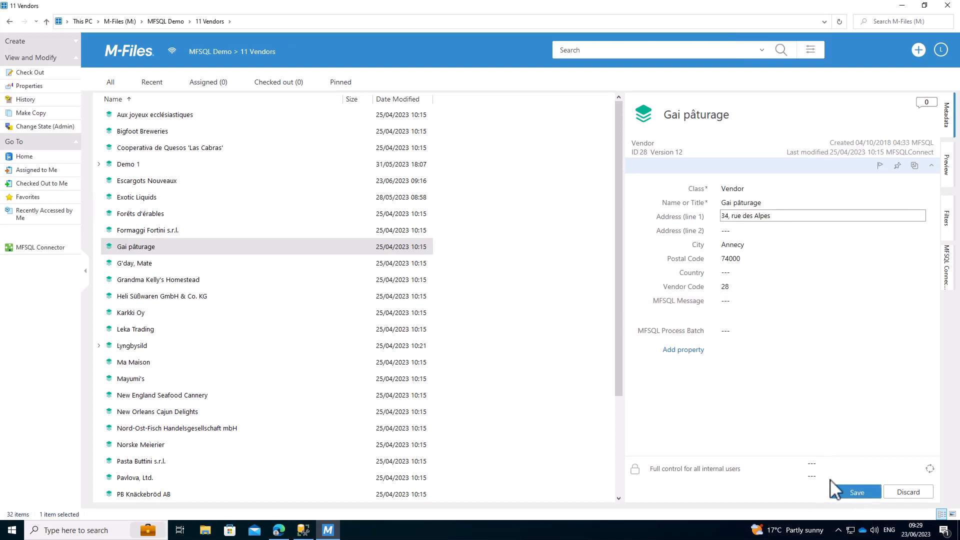
{"action": "left_click", "coordinate": [853, 492]}
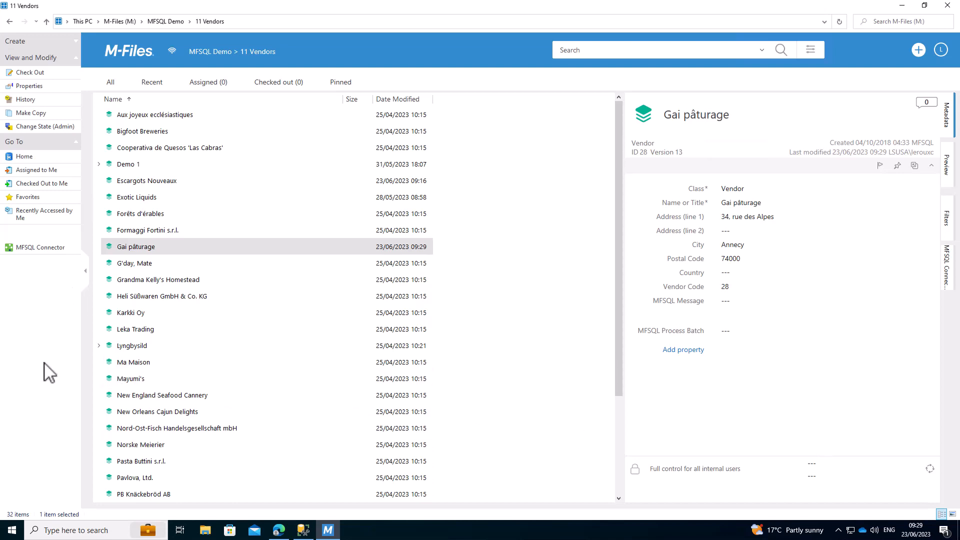
Open the ERP System website through the general MFSQL Connector menu, accepting the third-party application prompt
{"action": "left_click", "coordinate": [33, 247]}
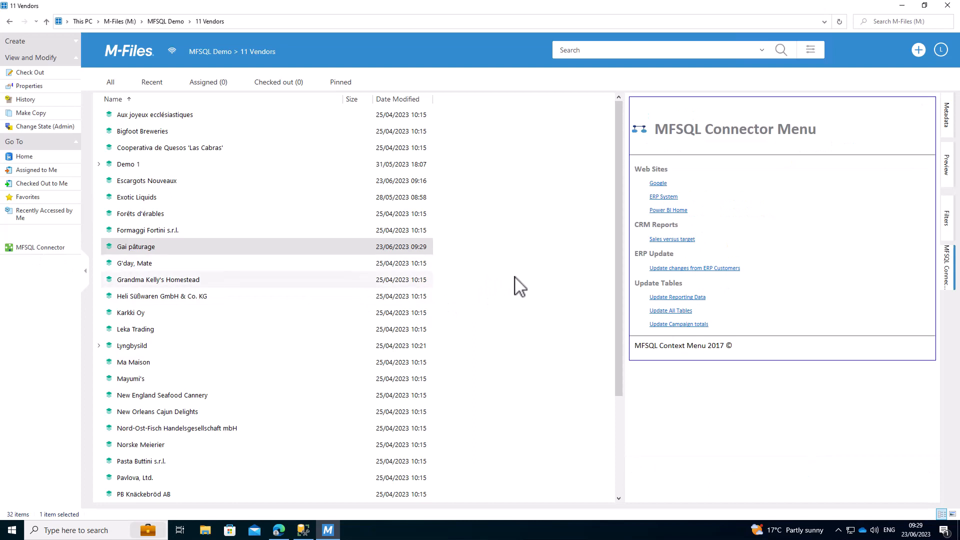
{"action": "left_click", "coordinate": [662, 196]}
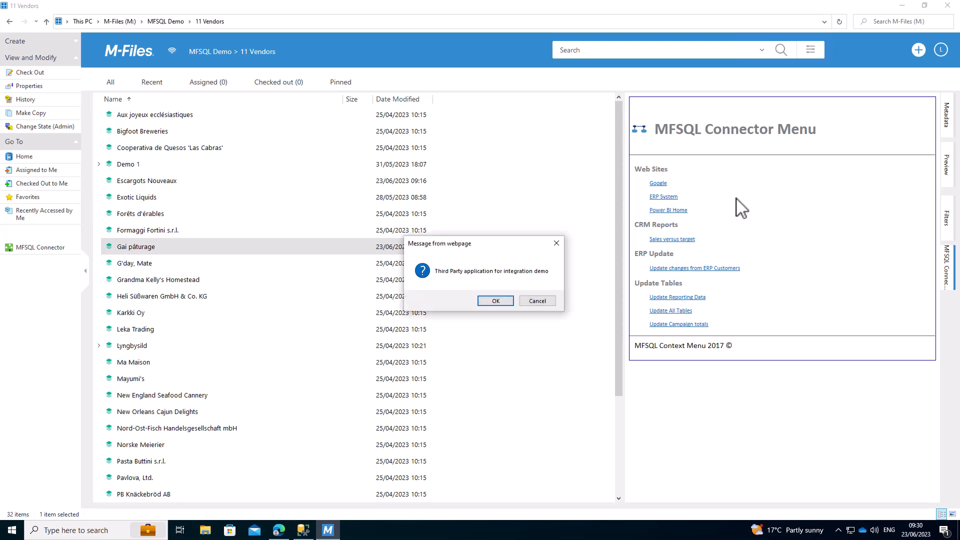
{"action": "left_click", "coordinate": [495, 301]}
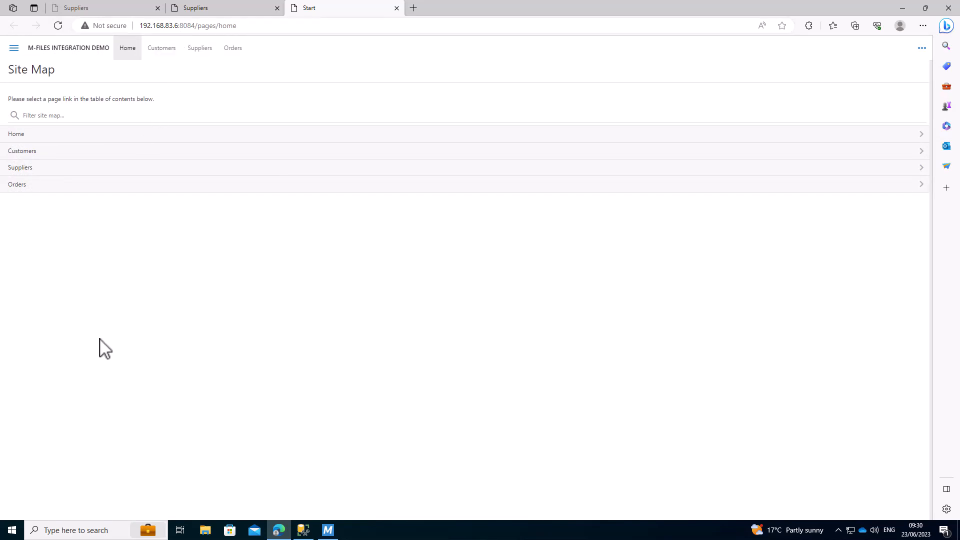
Search the Suppliers list for "gai" to check the supplier's address, and clear the filter
{"action": "left_click", "coordinate": [20, 170]}
{"action": "type", "text": "g"}
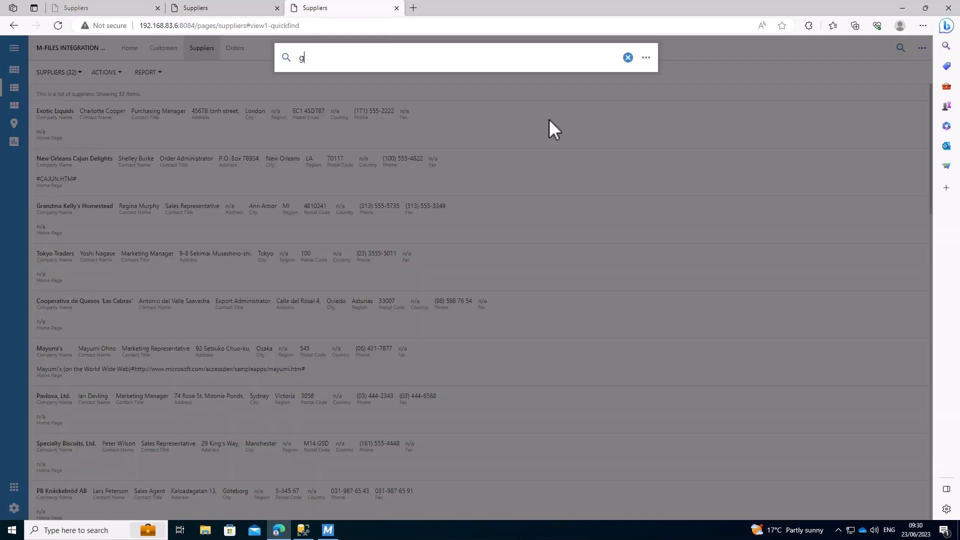
{"action": "type", "text": "ai"}
{"action": "key", "text": "Return"}
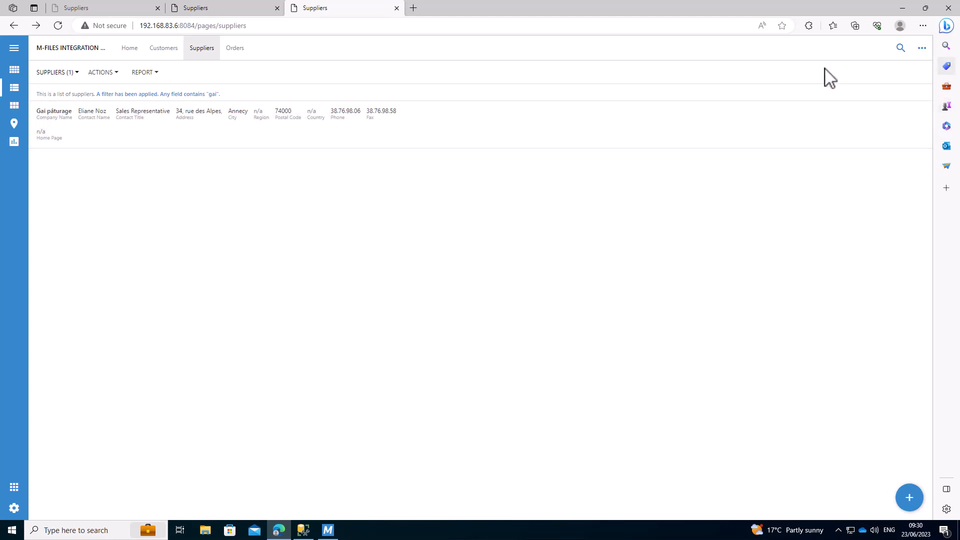
{"action": "left_click", "coordinate": [215, 95]}
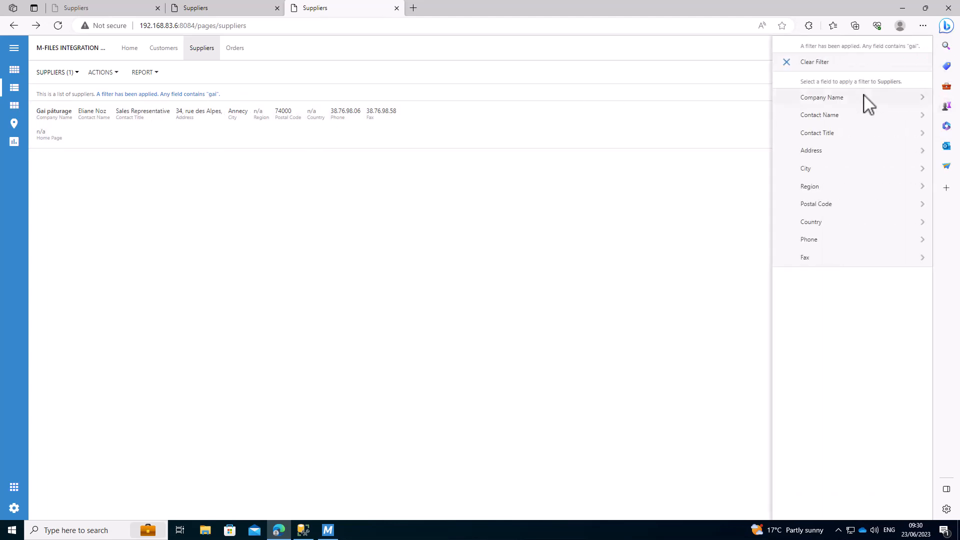
{"action": "left_click", "coordinate": [789, 63]}
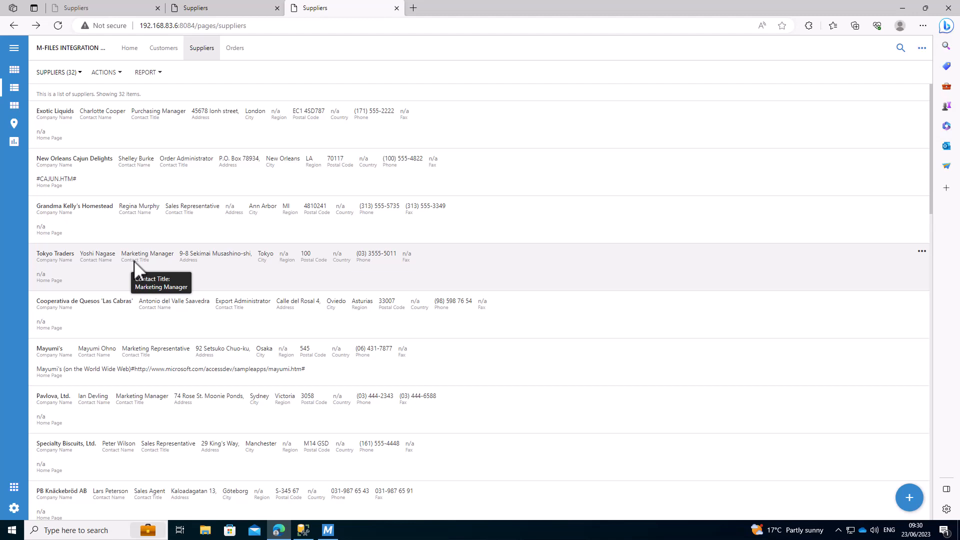
Edit the Tokyo Traders supplier record, replacing its address with a new street address, and save it
{"action": "left_click", "coordinate": [149, 263]}
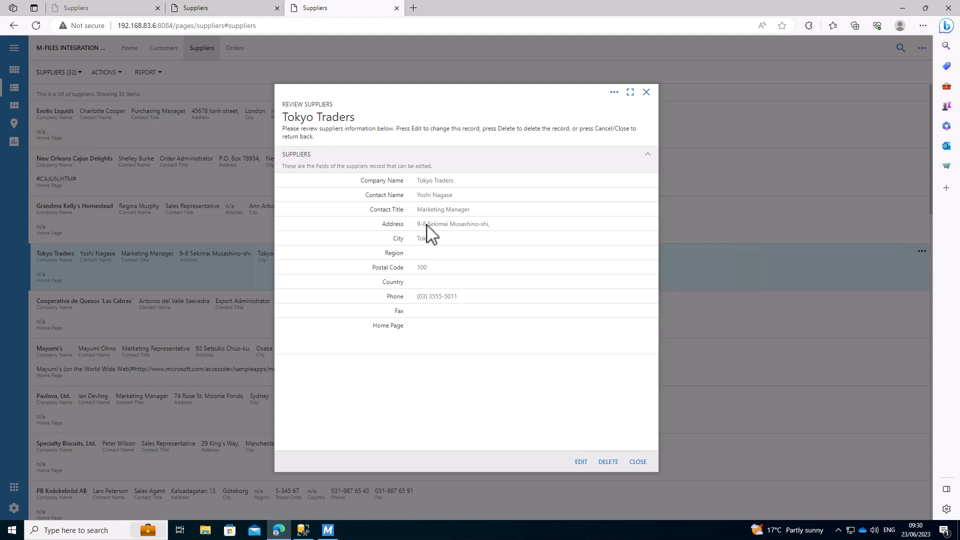
{"action": "left_click_drag", "start_coordinate": [426, 225], "coordinate": [413, 230]}
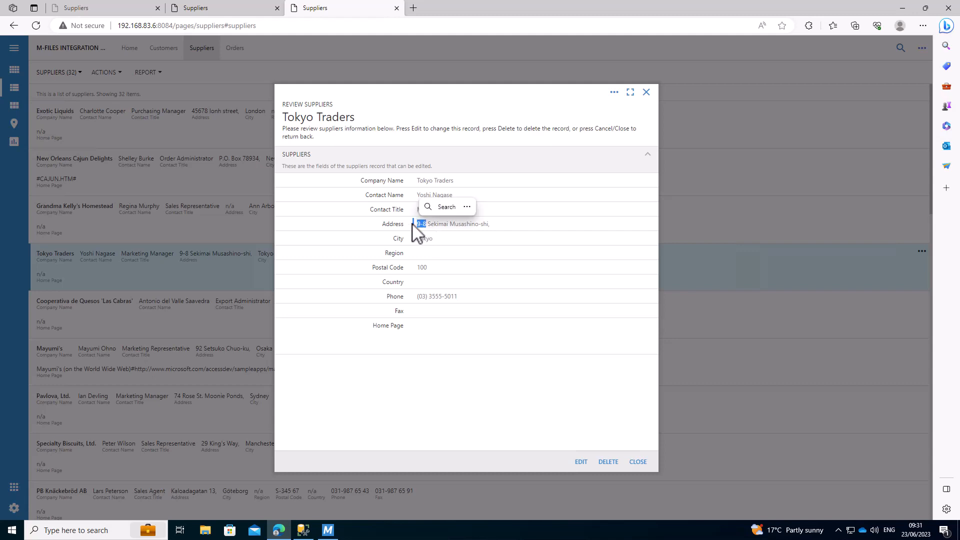
{"action": "left_click", "coordinate": [420, 233]}
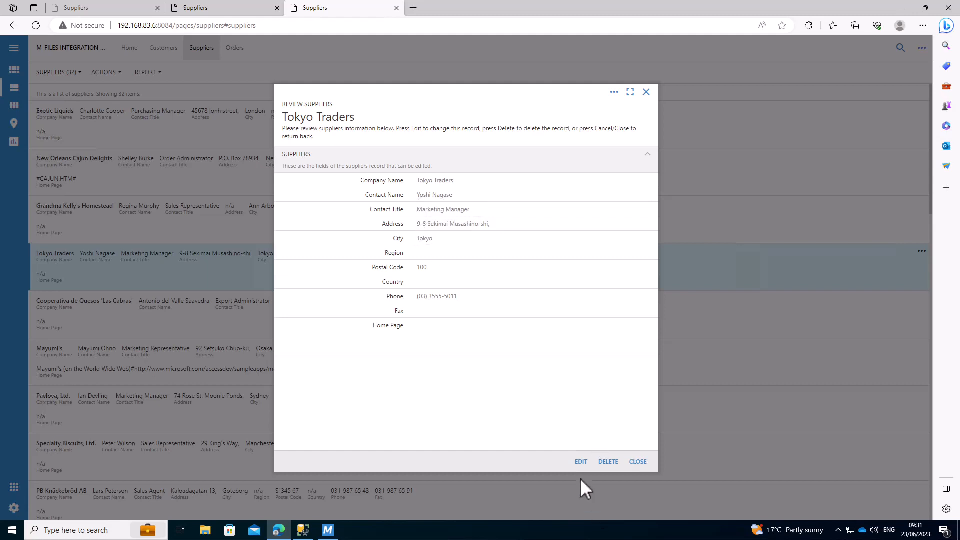
{"action": "left_click", "coordinate": [580, 462]}
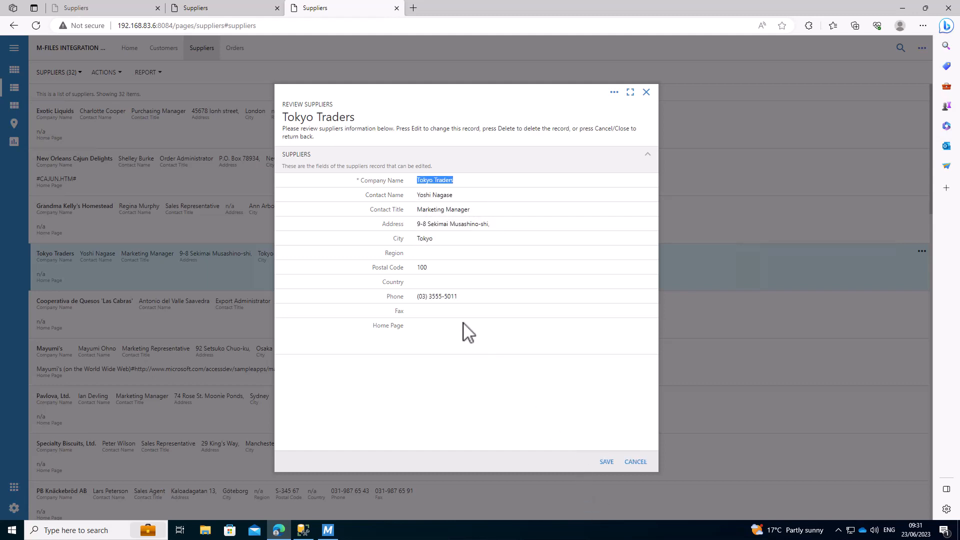
{"action": "left_click", "coordinate": [423, 224]}
{"action": "type", "text": "5 Toya street"}
{"action": "left_click", "coordinate": [605, 461]}
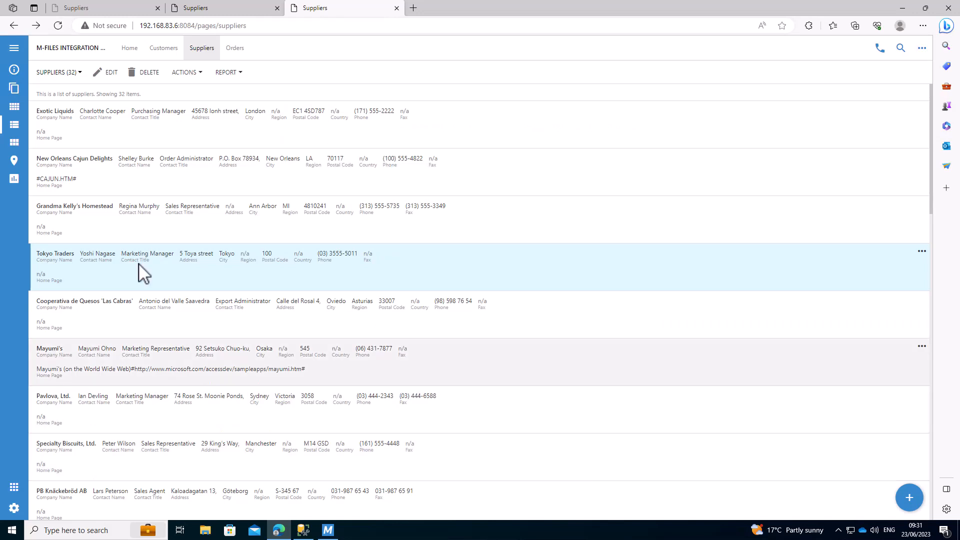
Switch back to M-Files, search the vault for "tokyo" and view the Tokyo Traders vendor's metadata
{"action": "left_click", "coordinate": [328, 530]}
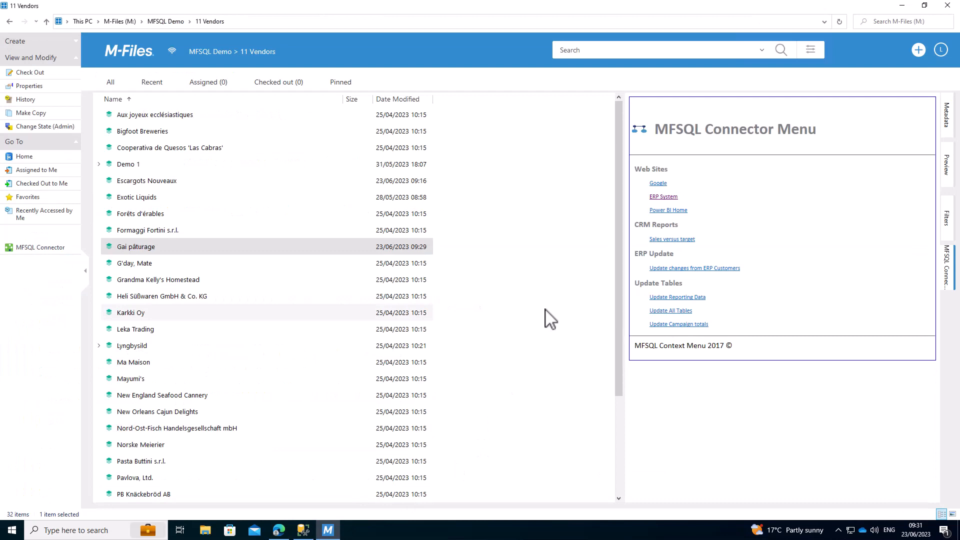
{"action": "left_click", "coordinate": [595, 54]}
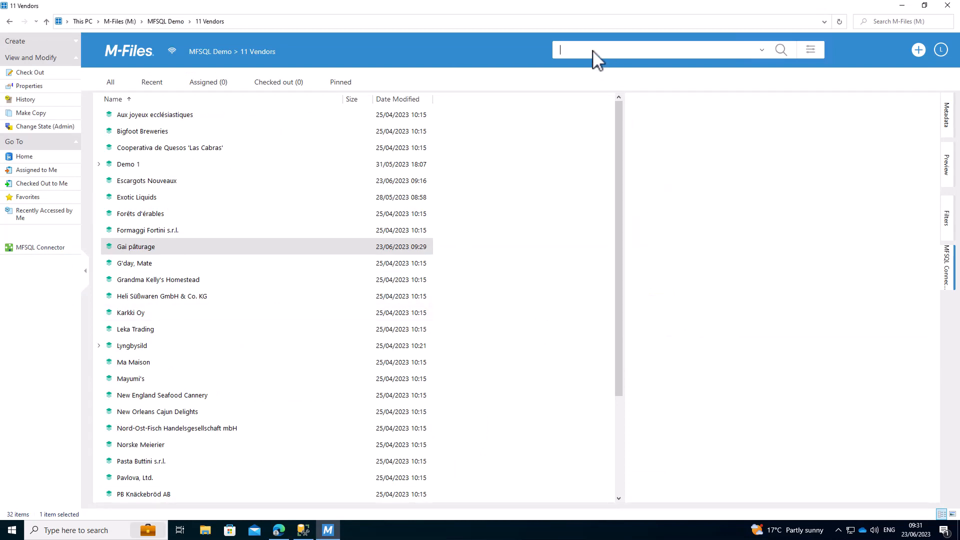
{"action": "type", "text": "to"}
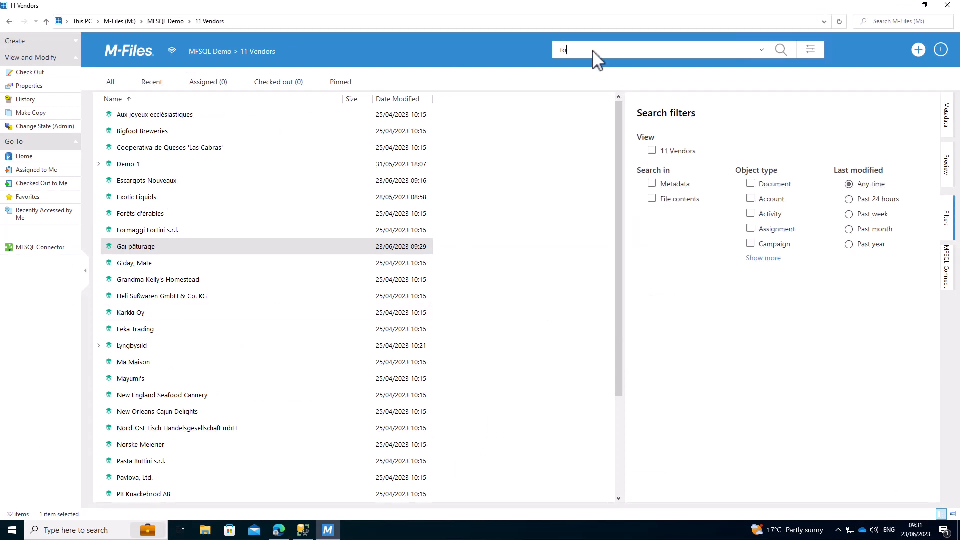
{"action": "type", "text": "kyo"}
{"action": "key", "text": "Return"}
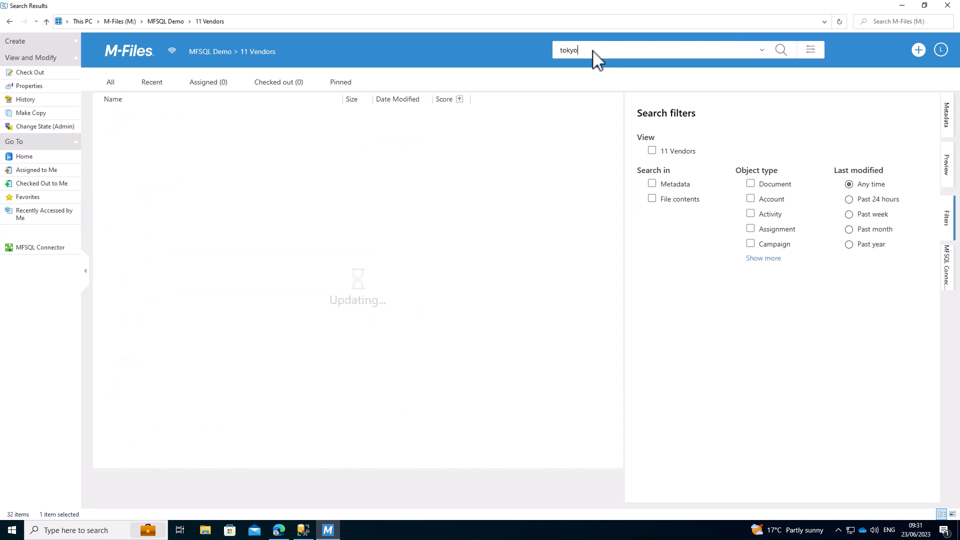
{"action": "left_click", "coordinate": [131, 167]}
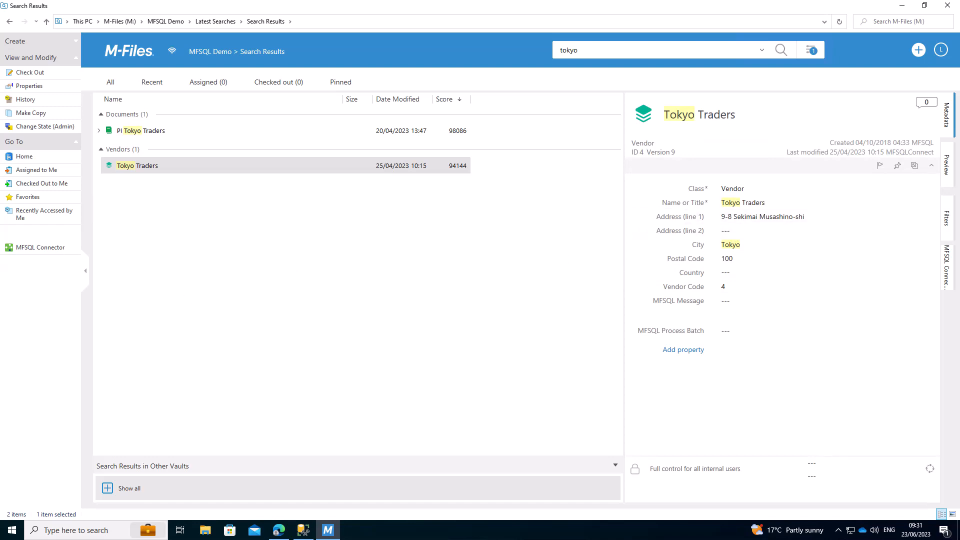
Run the Vendor Update action from Tokyo Traders' own MFSQL Connector menu, confirm it and refresh the vendor's metadata card
{"action": "left_click", "coordinate": [22, 247]}
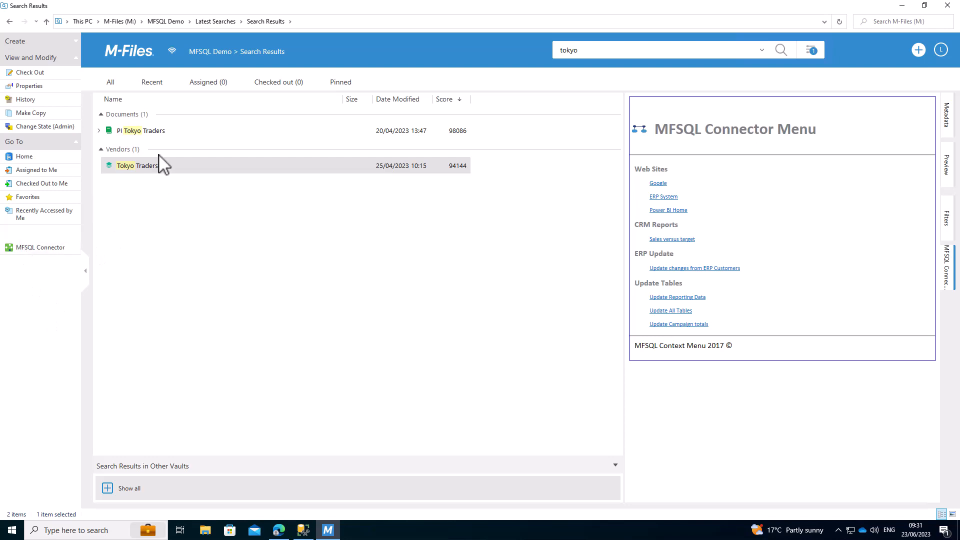
{"action": "right_click", "coordinate": [165, 166]}
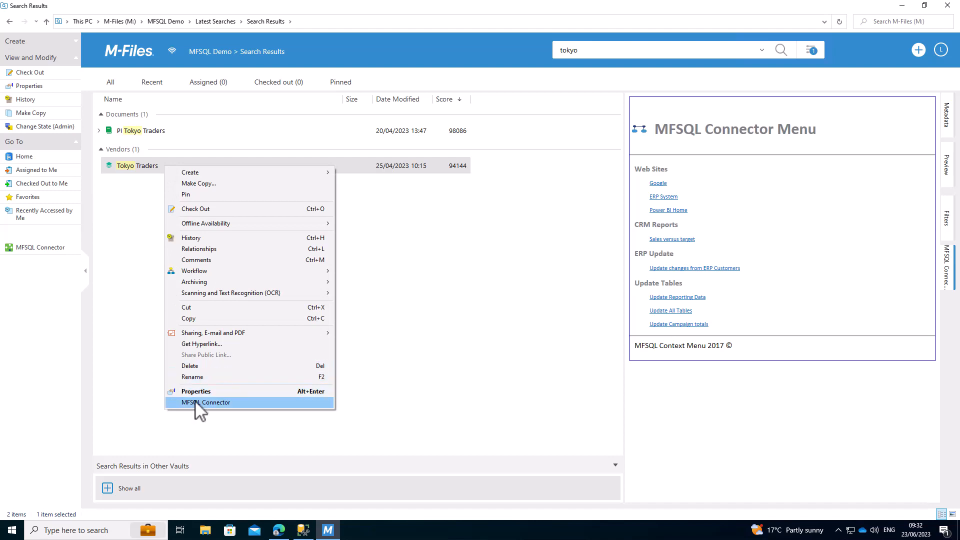
{"action": "left_click", "coordinate": [197, 403]}
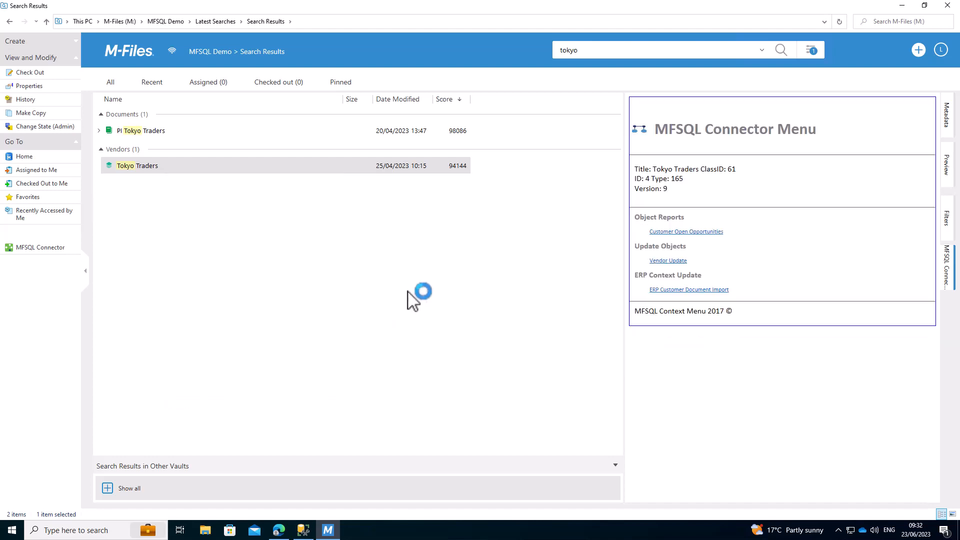
{"action": "left_click", "coordinate": [667, 260]}
{"action": "left_click", "coordinate": [474, 301]}
{"action": "left_click", "coordinate": [950, 123]}
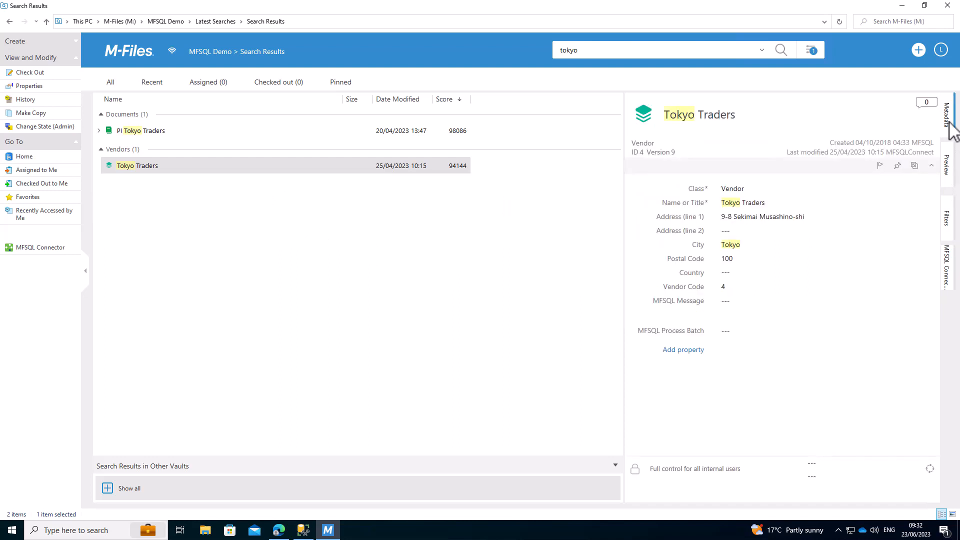
{"action": "left_click", "coordinate": [259, 170]}
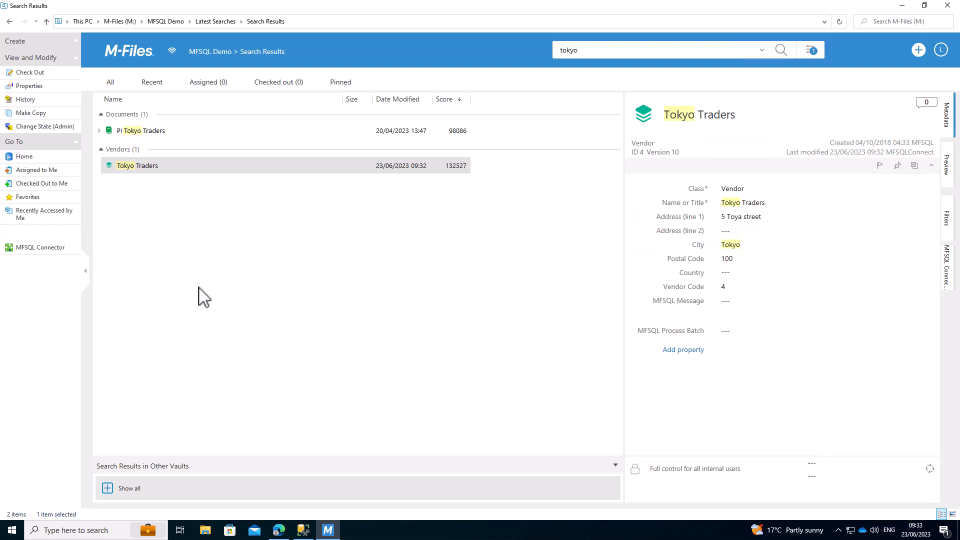
Create a new Vendor object named "New Vendor for today" in the vault
{"action": "left_click", "coordinate": [918, 50]}
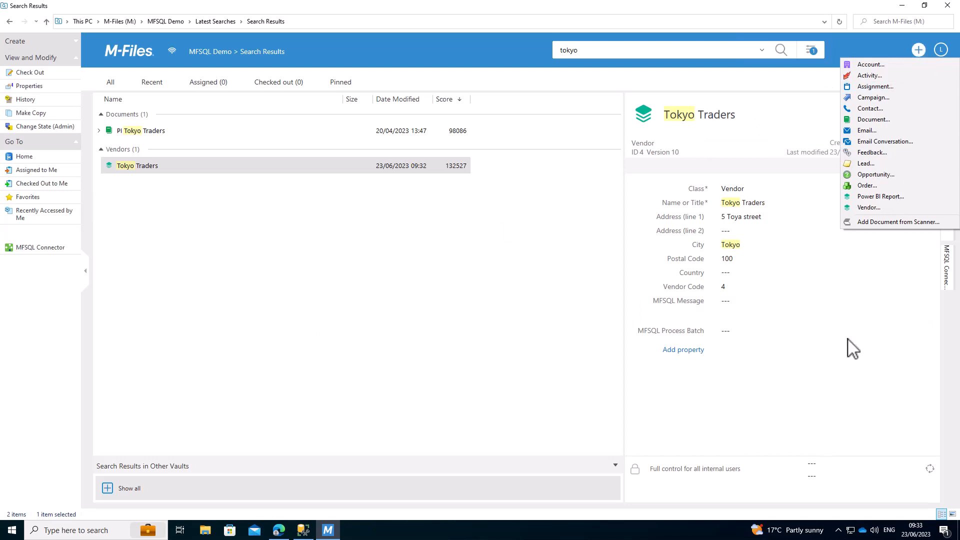
{"action": "left_click", "coordinate": [869, 208]}
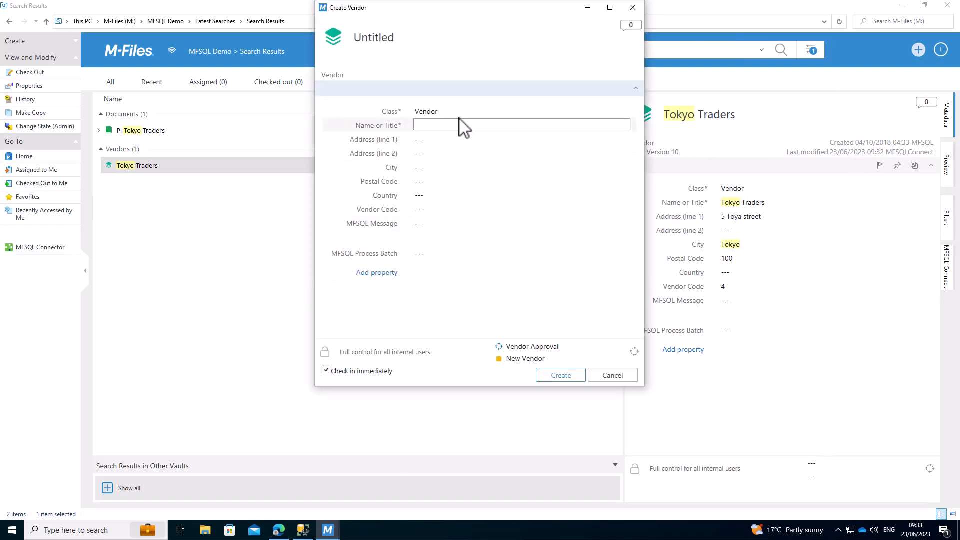
{"action": "type", "text": "New Vendor for today"}
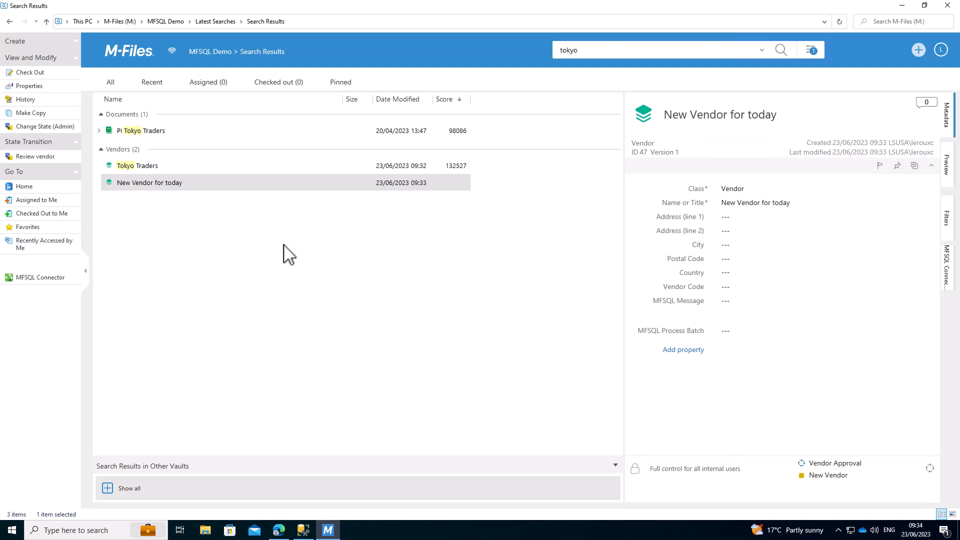
Move New Vendor for today to the Review vendor state of the Vendor Approval workflow, without a comment, and save
{"action": "left_click", "coordinate": [831, 476]}
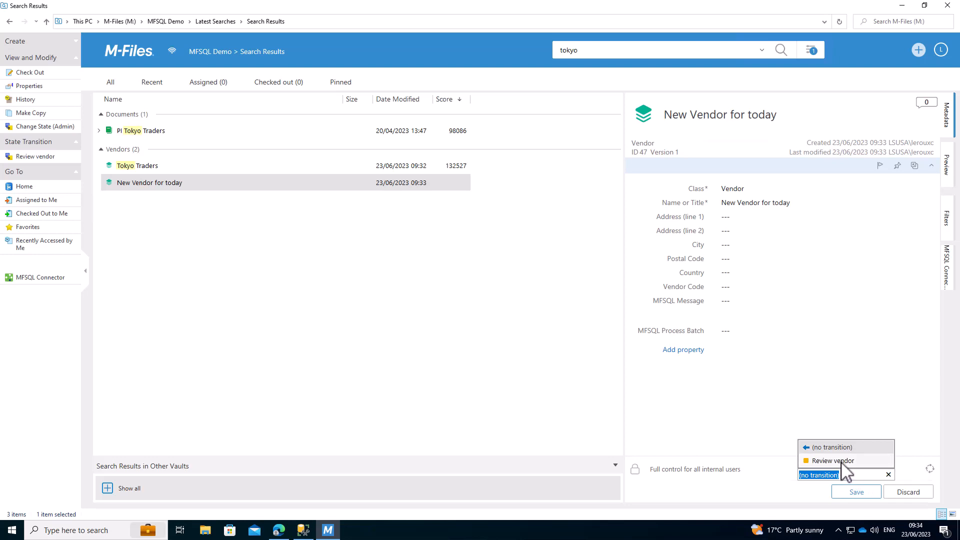
{"action": "left_click", "coordinate": [843, 461]}
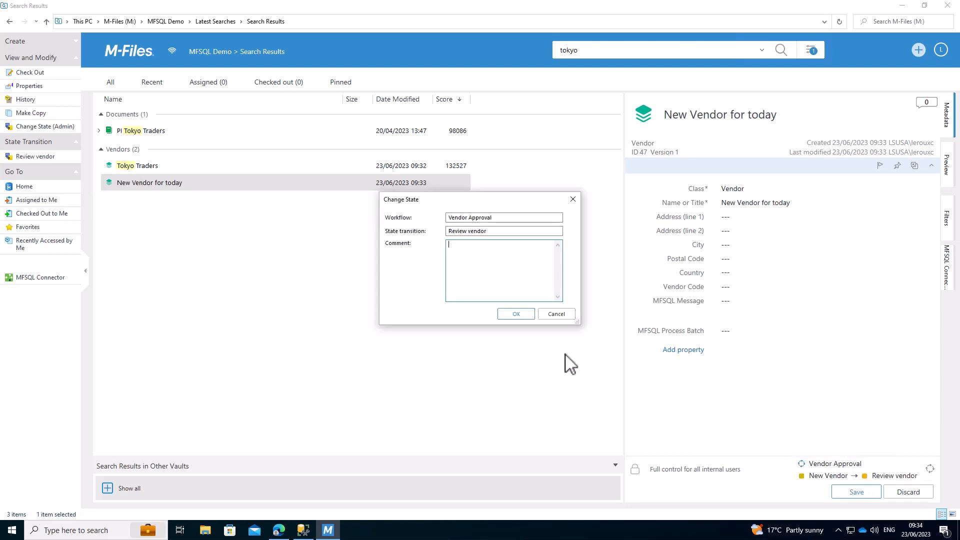
{"action": "left_click", "coordinate": [517, 315]}
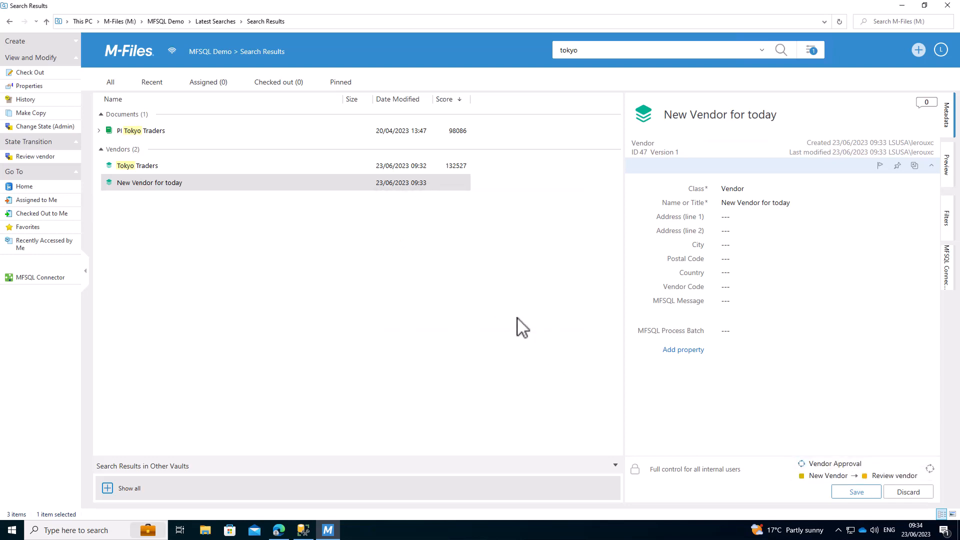
{"action": "left_click", "coordinate": [856, 492]}
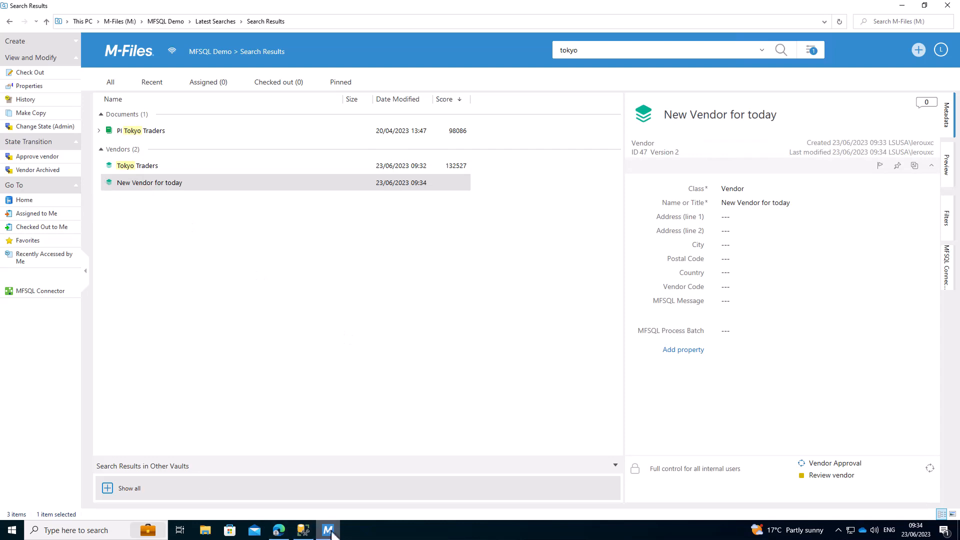
Switch to the ERP web application in the browser and search the Suppliers list for "new vendor"
{"action": "left_click", "coordinate": [278, 530]}
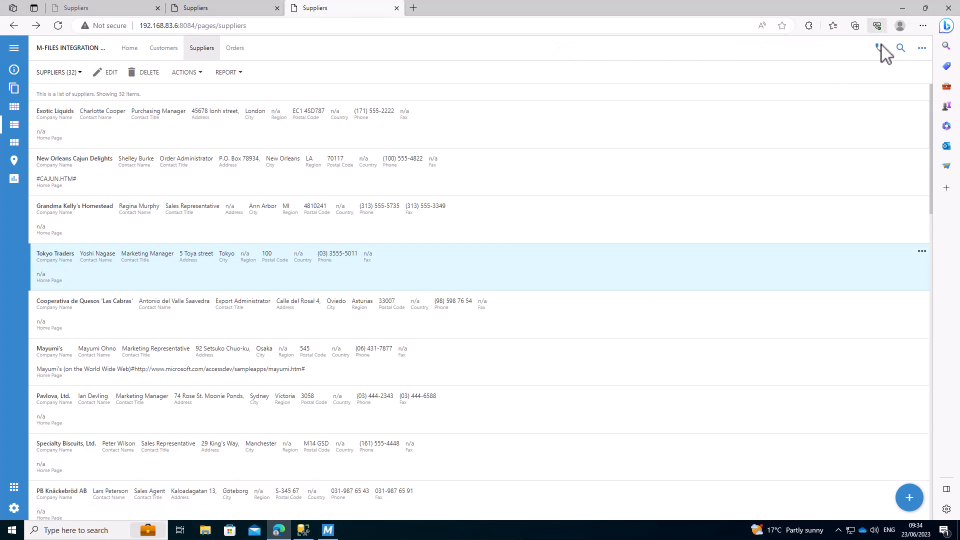
{"action": "left_click", "coordinate": [900, 48]}
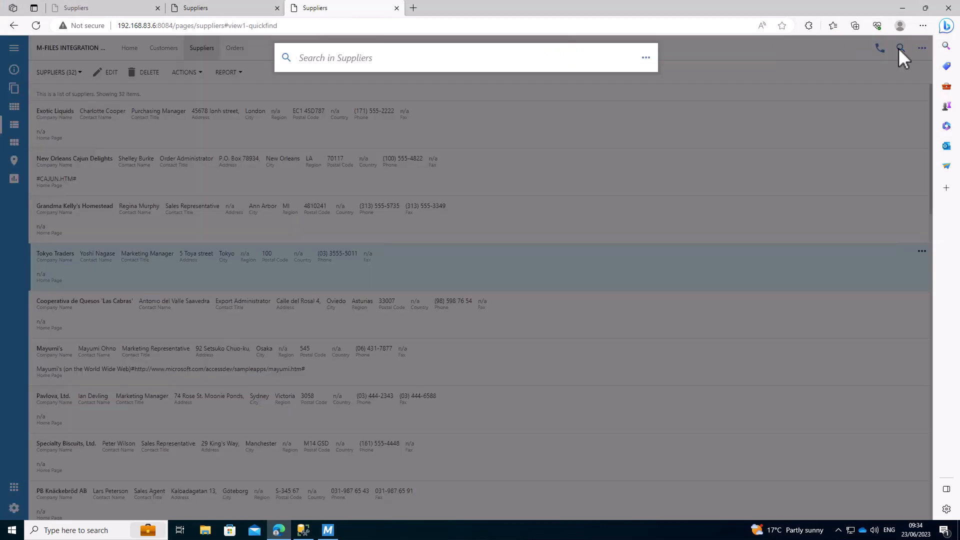
{"action": "type", "text": "new vendor"}
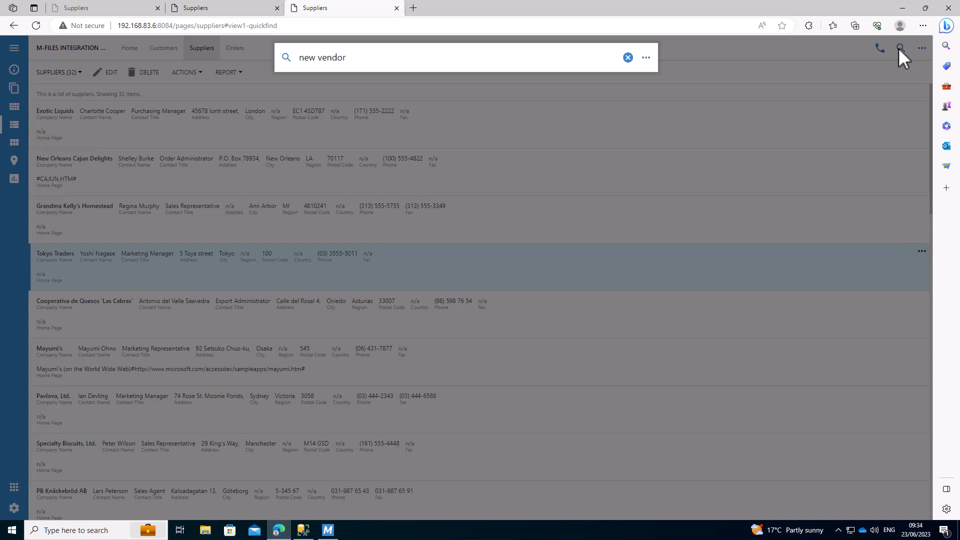
{"action": "key", "text": "Return"}
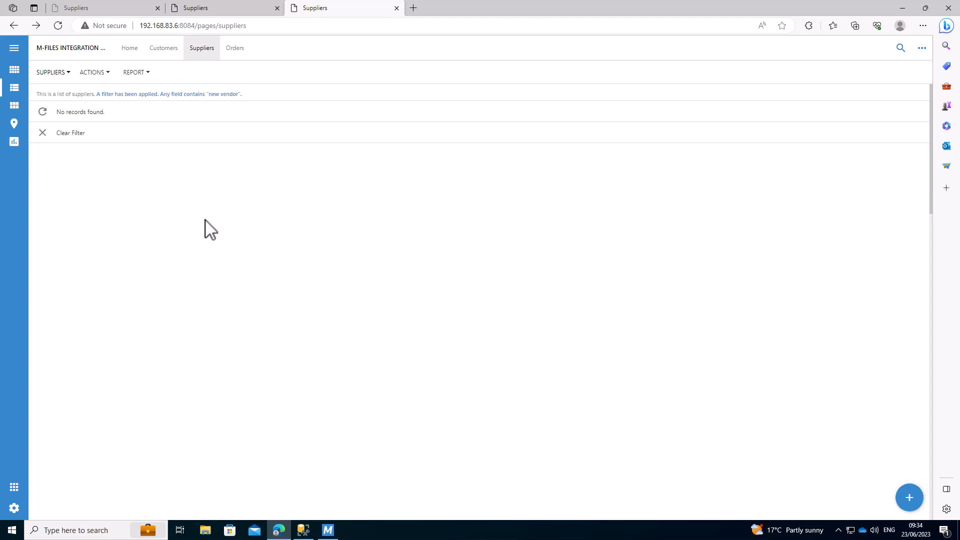
Return to M-Files, move New Vendor for today to the Approve vendor state without a comment, and save
{"action": "left_click", "coordinate": [905, 7]}
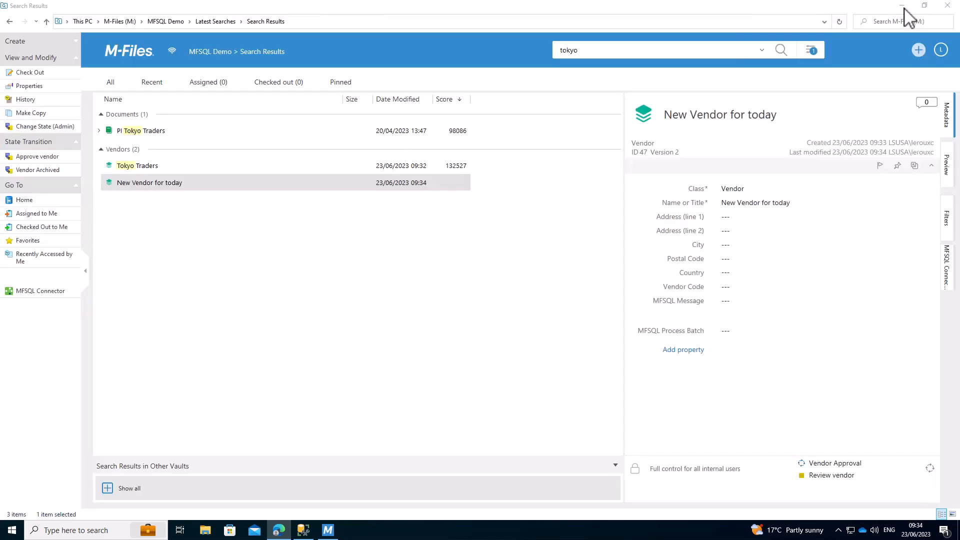
{"action": "left_click", "coordinate": [835, 478]}
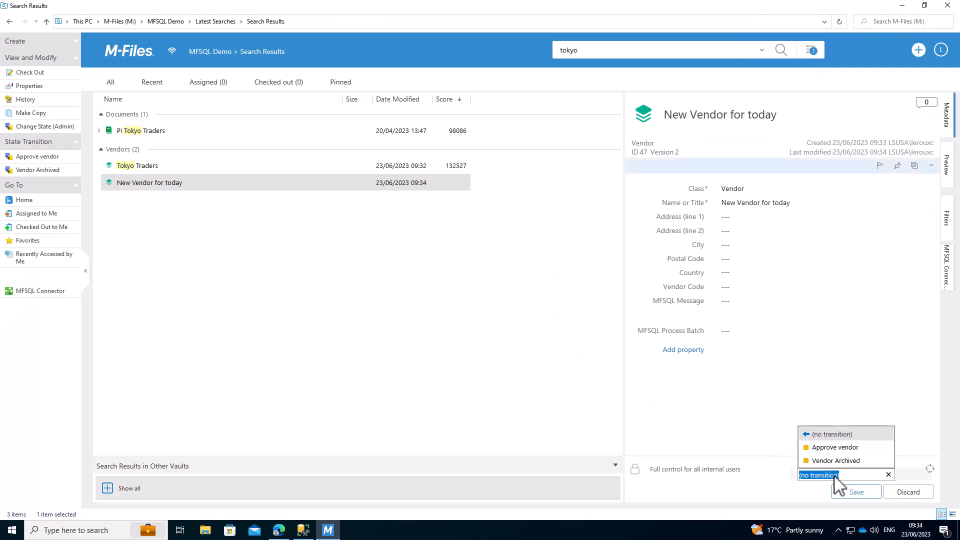
{"action": "left_click", "coordinate": [835, 448]}
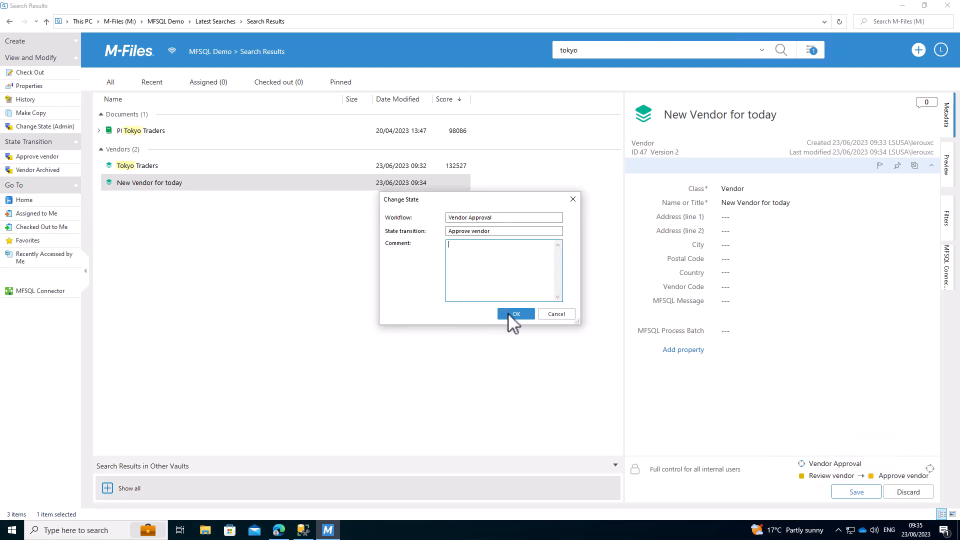
{"action": "left_click", "coordinate": [514, 315]}
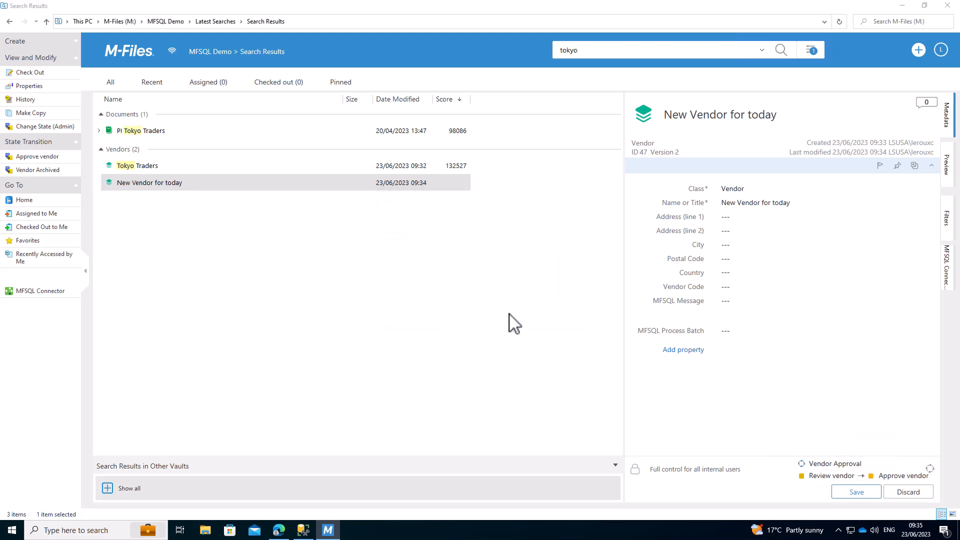
{"action": "left_click", "coordinate": [855, 494]}
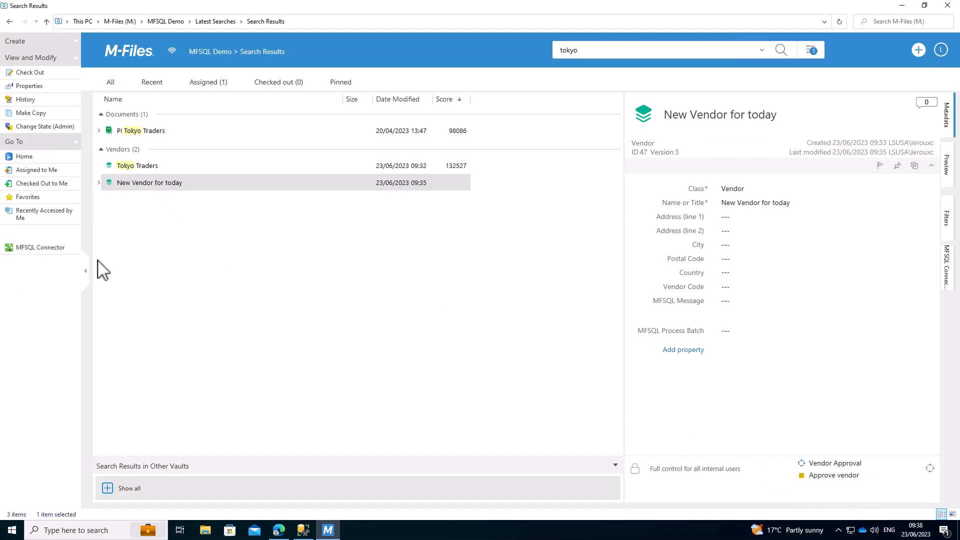
Find the approval assignment related to New Vendor for today, mark it approved for both assignees, and save
{"action": "left_click", "coordinate": [99, 183]}
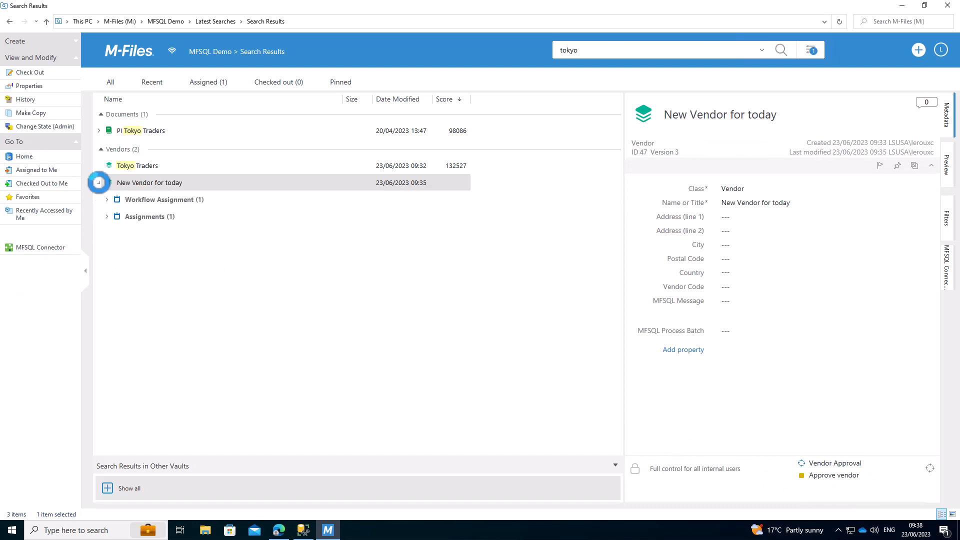
{"action": "left_click", "coordinate": [107, 217]}
{"action": "left_click", "coordinate": [175, 235]}
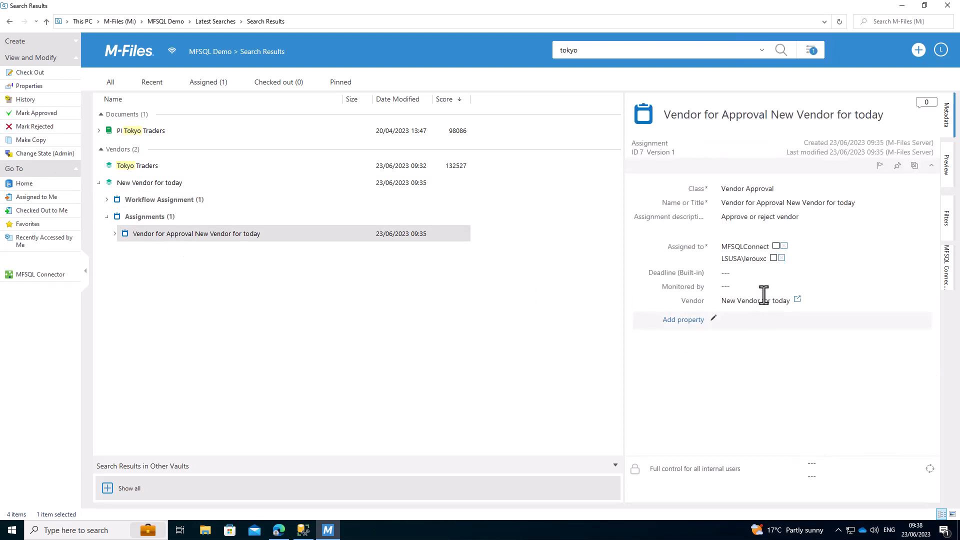
{"action": "left_click", "coordinate": [773, 258]}
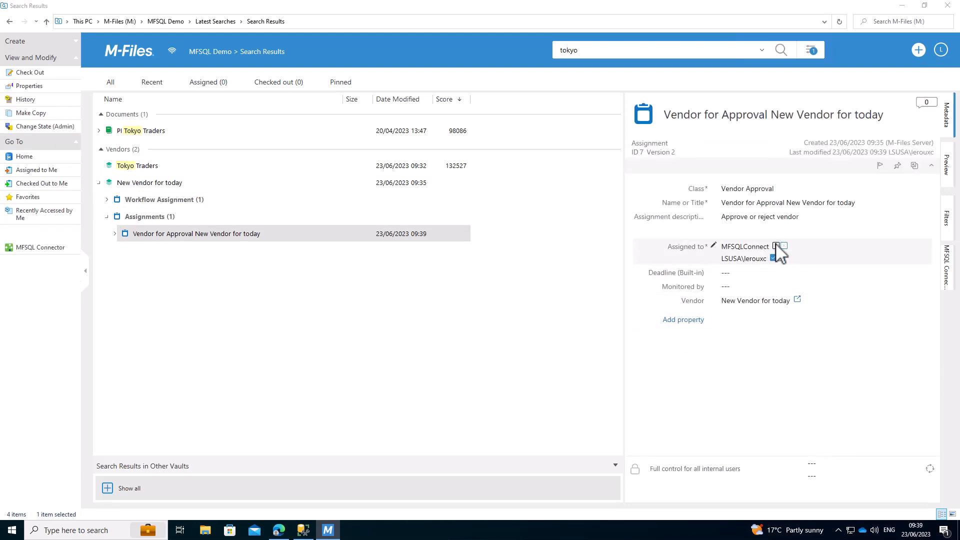
{"action": "left_click", "coordinate": [460, 307]}
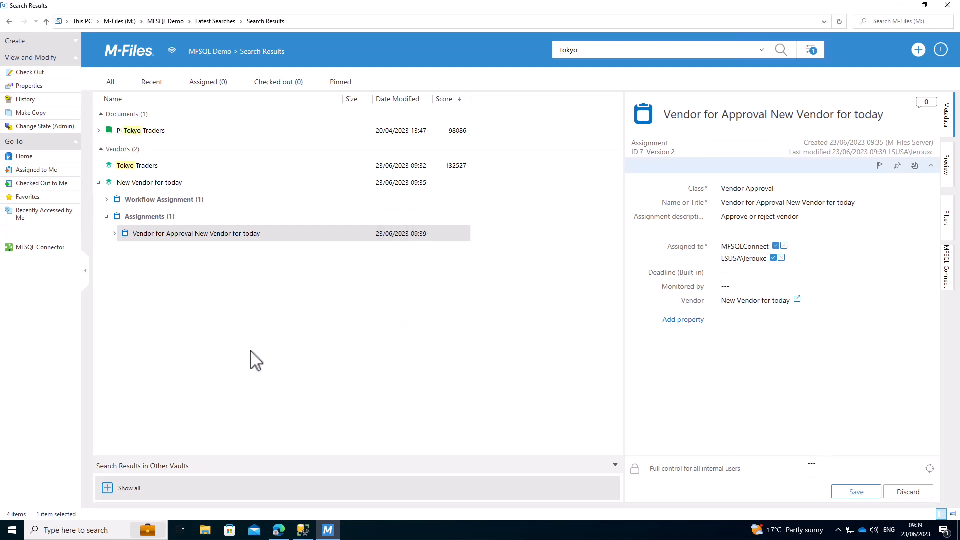
{"action": "left_click", "coordinate": [857, 494]}
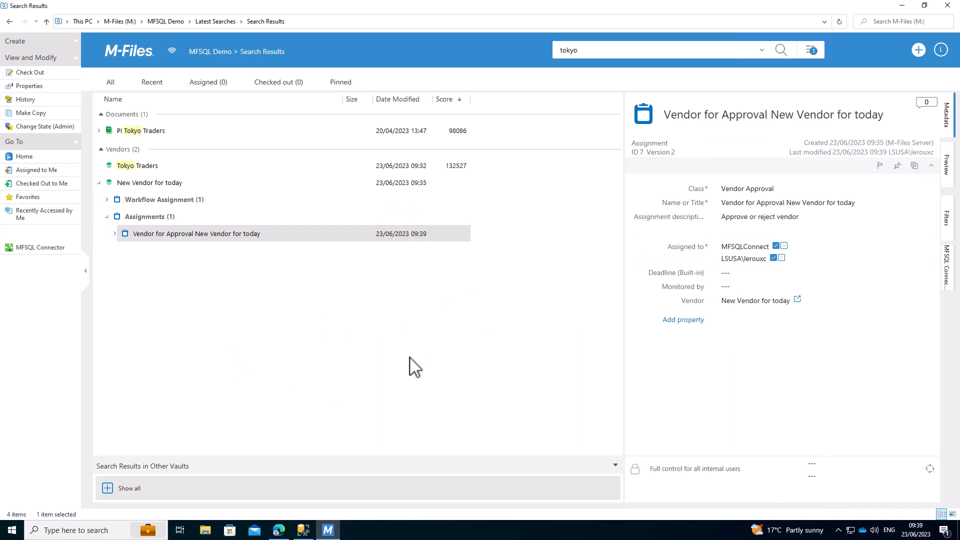
Show the recently accessed objects to check the metadata of New Vendor for today
{"action": "left_click", "coordinate": [131, 183]}
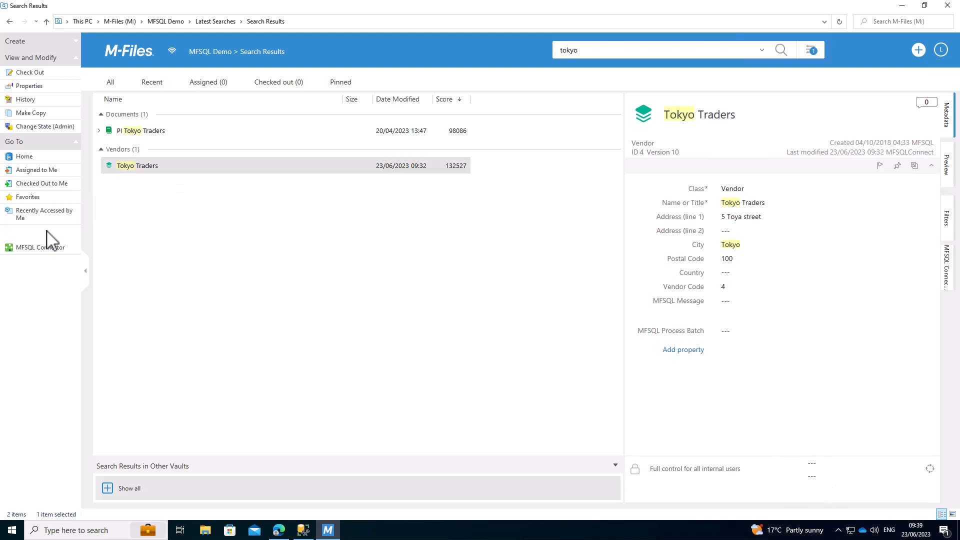
{"action": "left_click", "coordinate": [152, 85]}
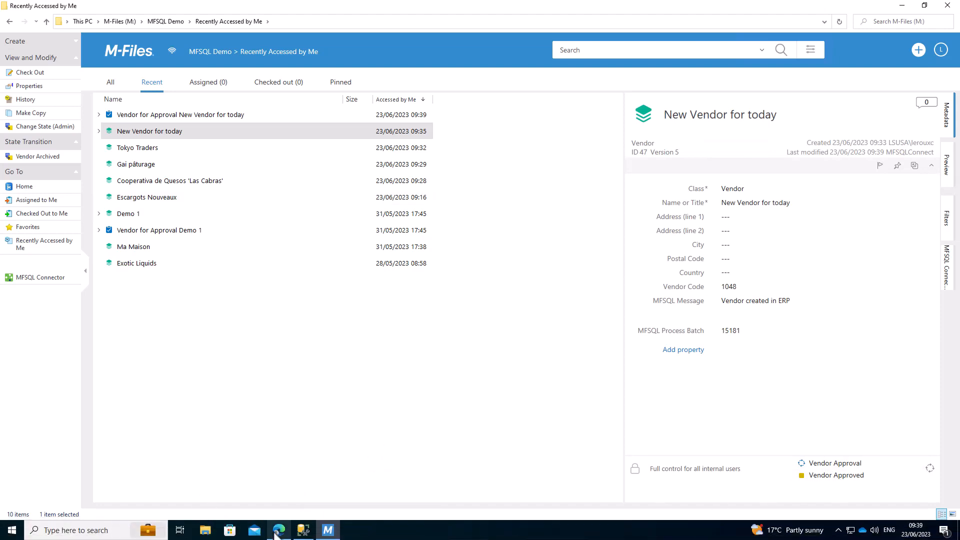
Switch to the ERP browser page, reload the filtered Suppliers list, review the New Vendor for today record and close it
{"action": "left_click", "coordinate": [279, 530]}
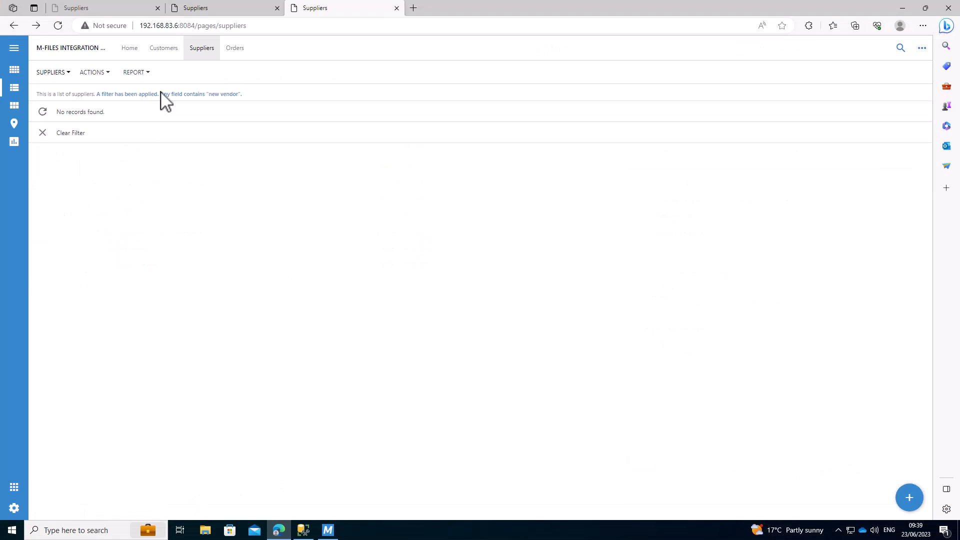
{"action": "left_click", "coordinate": [57, 29]}
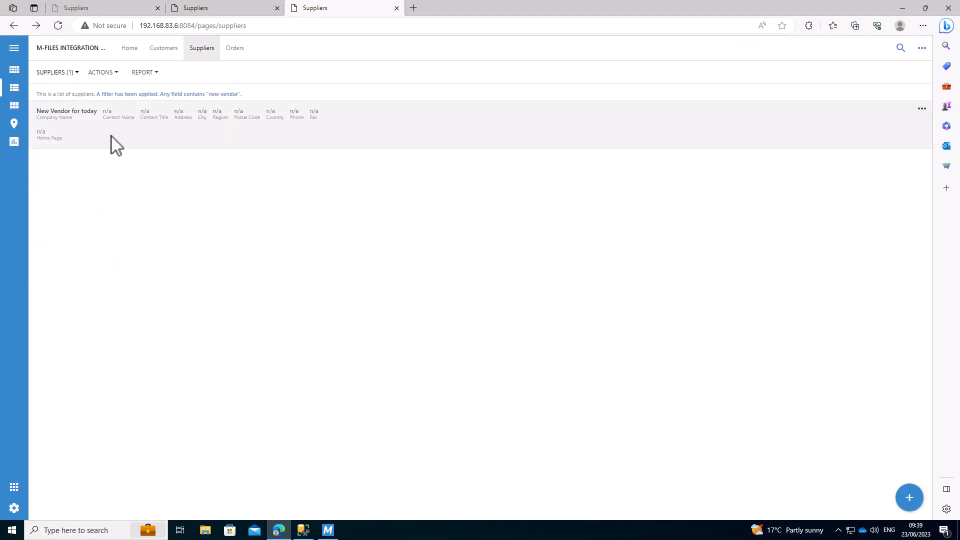
{"action": "left_click", "coordinate": [111, 136]}
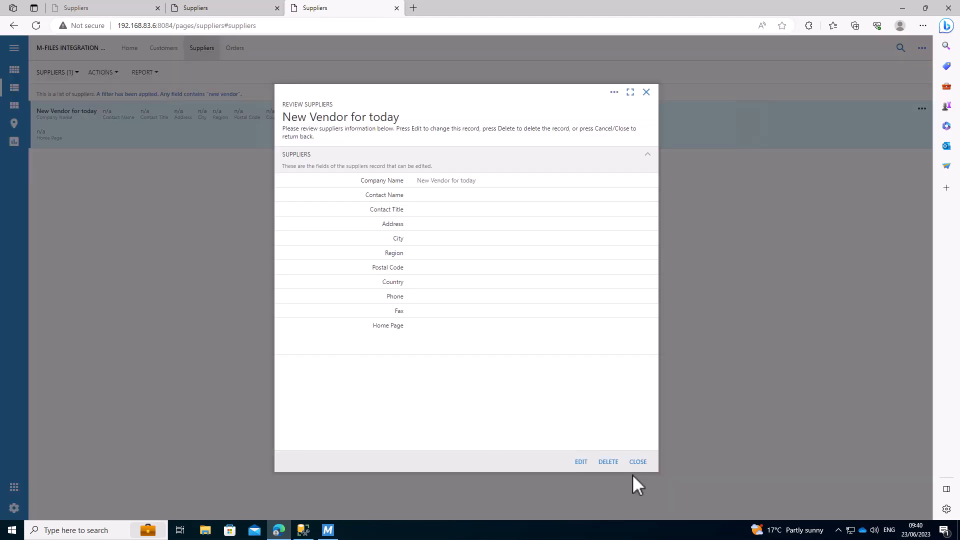
{"action": "left_click", "coordinate": [638, 462]}
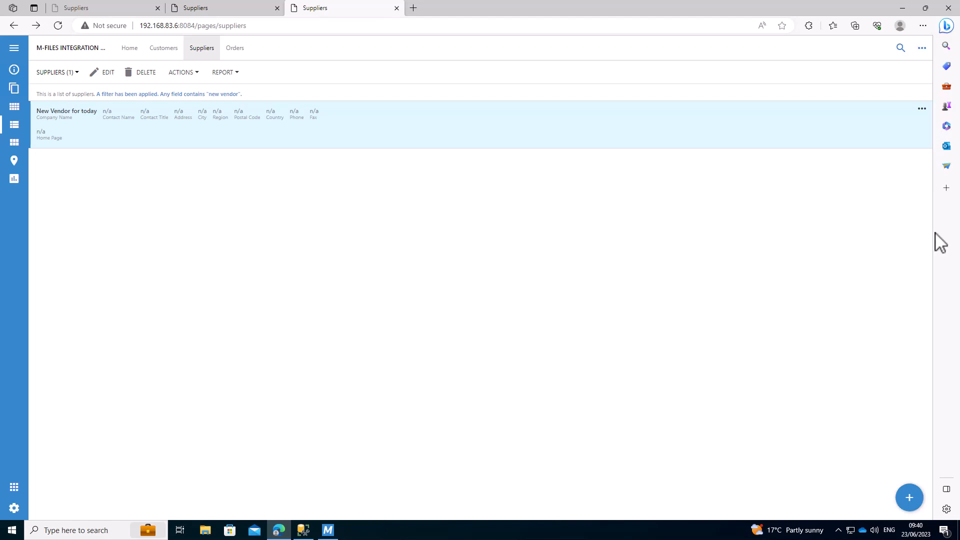
Leave the browser, launch M-Files Admin with elevated rights, and open the Event Handlers of the MFSQL_Demo vault
{"action": "left_click", "coordinate": [904, 8]}
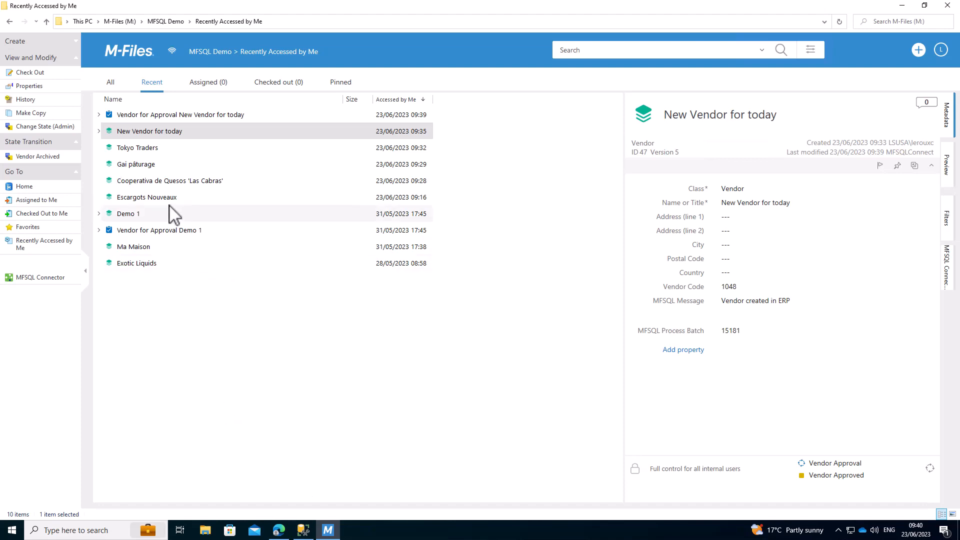
{"action": "left_click", "coordinate": [136, 167]}
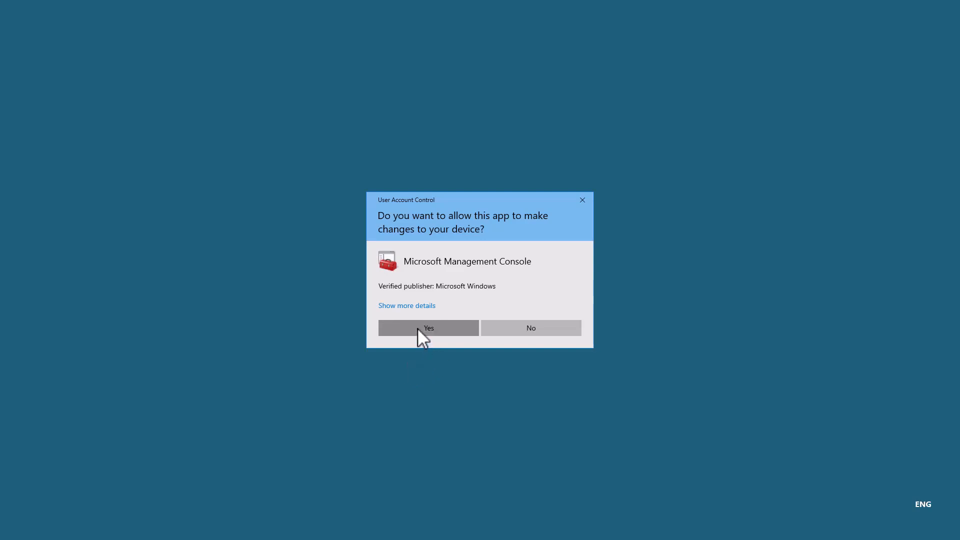
{"action": "left_click", "coordinate": [418, 328]}
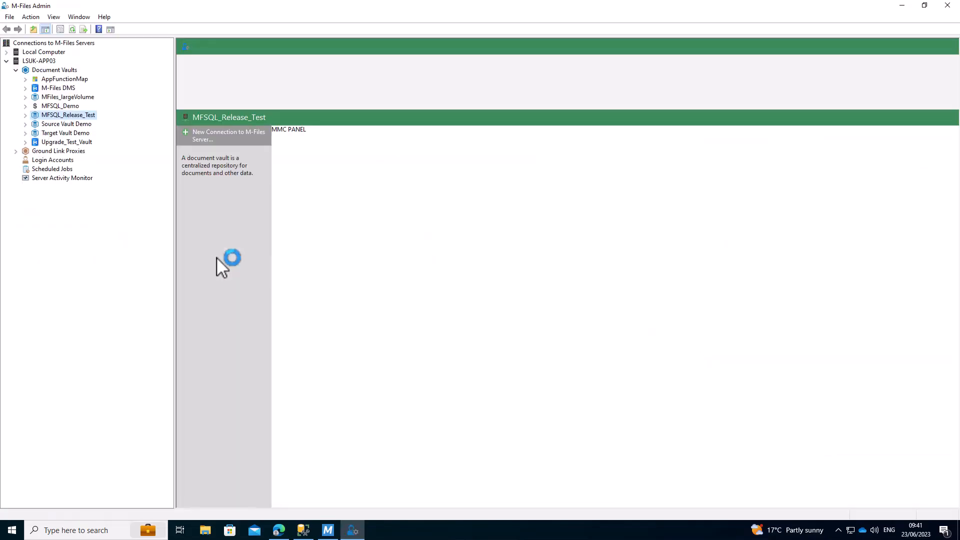
{"action": "left_click", "coordinate": [56, 107]}
{"action": "right_click", "coordinate": [55, 109]}
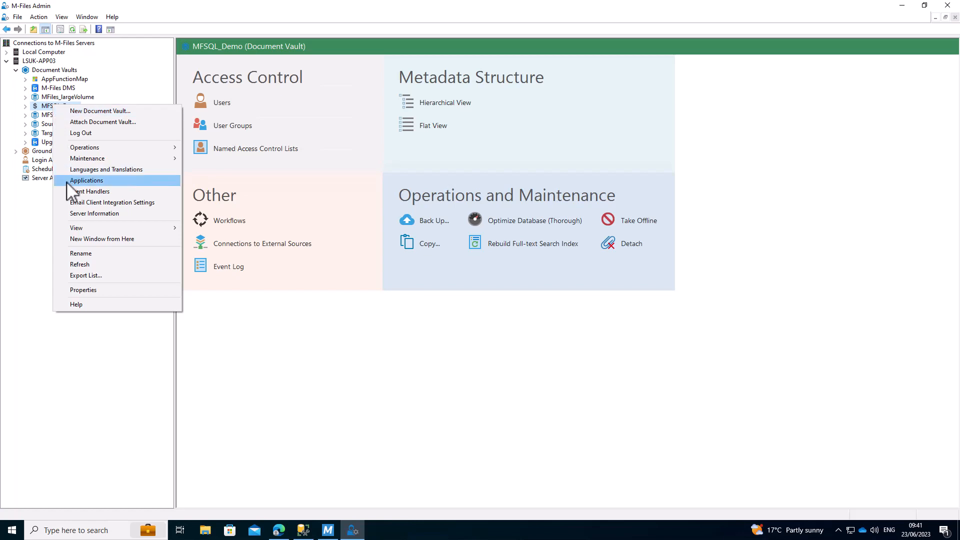
{"action": "left_click", "coordinate": [79, 192]}
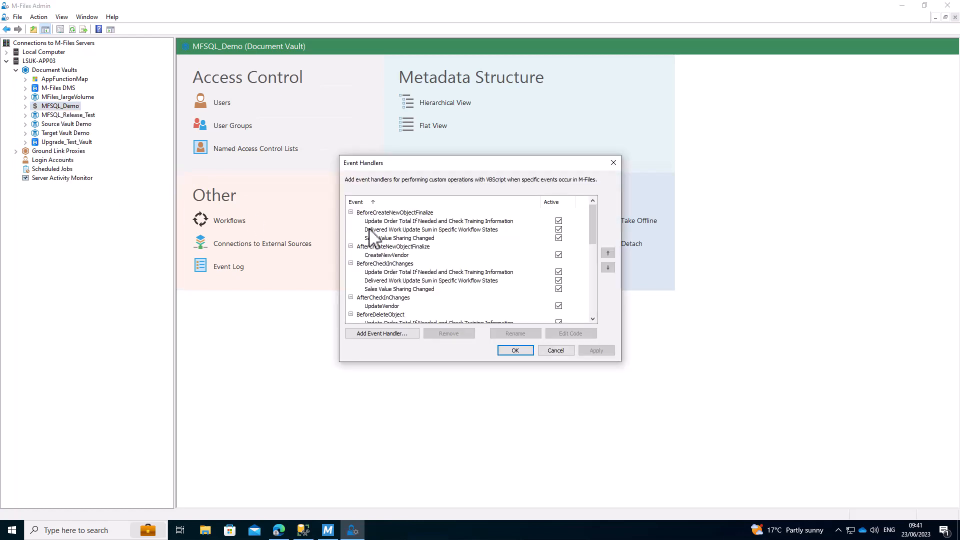
Deactivate the CreateNewVendor event handler and open the VBScript code of the UpdateVendor handler to review it
{"action": "left_click", "coordinate": [559, 255]}
{"action": "left_click", "coordinate": [475, 306]}
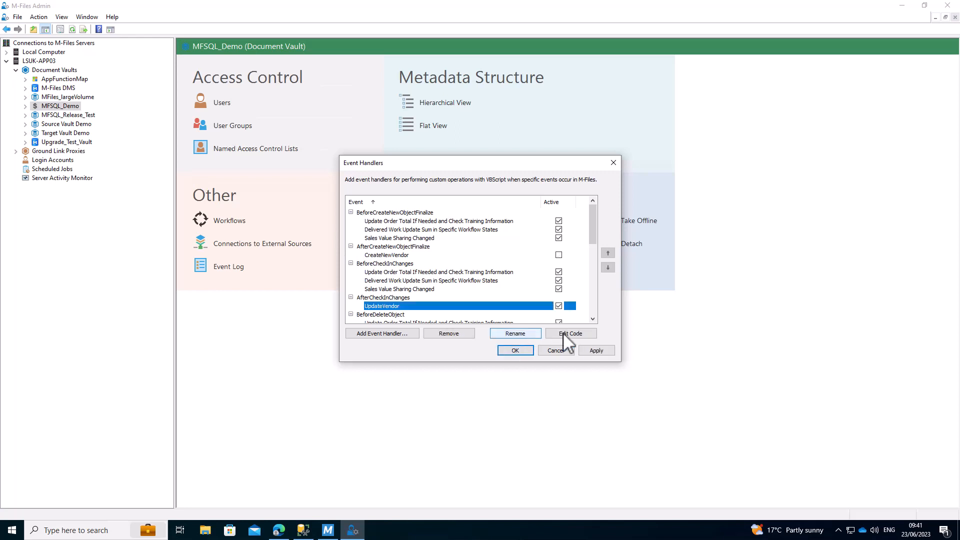
{"action": "left_click", "coordinate": [563, 332]}
{"action": "left_click", "coordinate": [564, 333]}
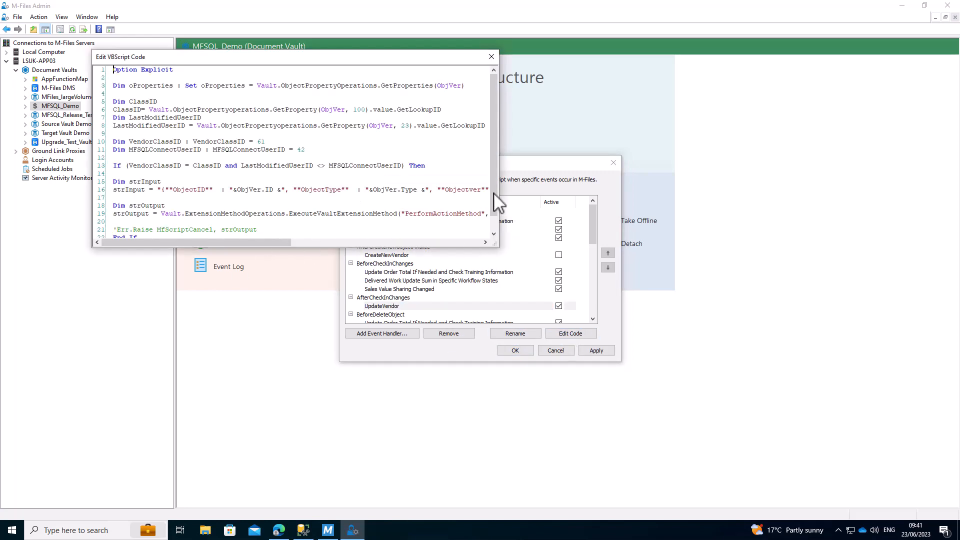
{"action": "left_click_drag", "start_coordinate": [491, 192], "coordinate": [491, 209]}
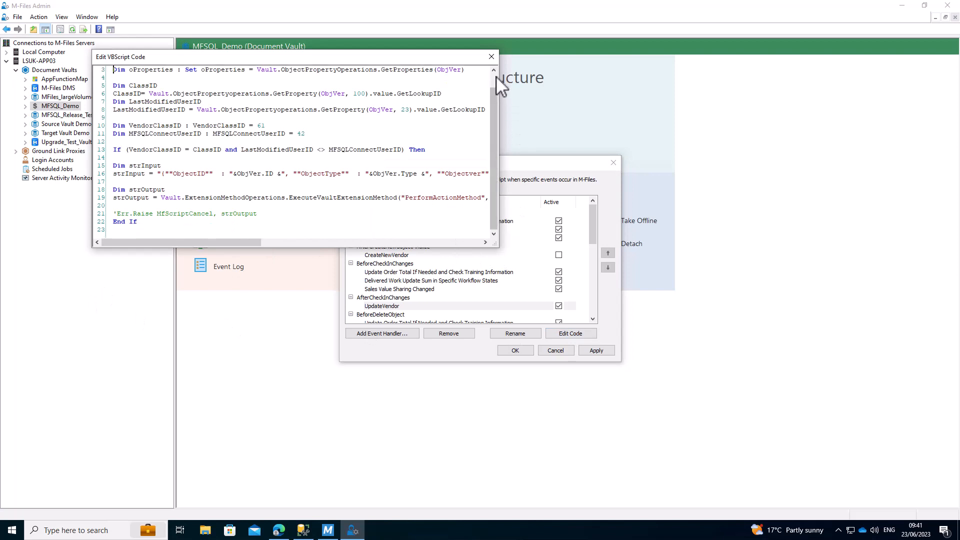
Widen the UpdateVendor code window, examine the strInput and strOutput lines including the full ActionName argument, and close the code
{"action": "left_click_drag", "start_coordinate": [500, 79], "coordinate": [675, 79]}
{"action": "left_click_drag", "start_coordinate": [758, 135], "coordinate": [825, 150]}
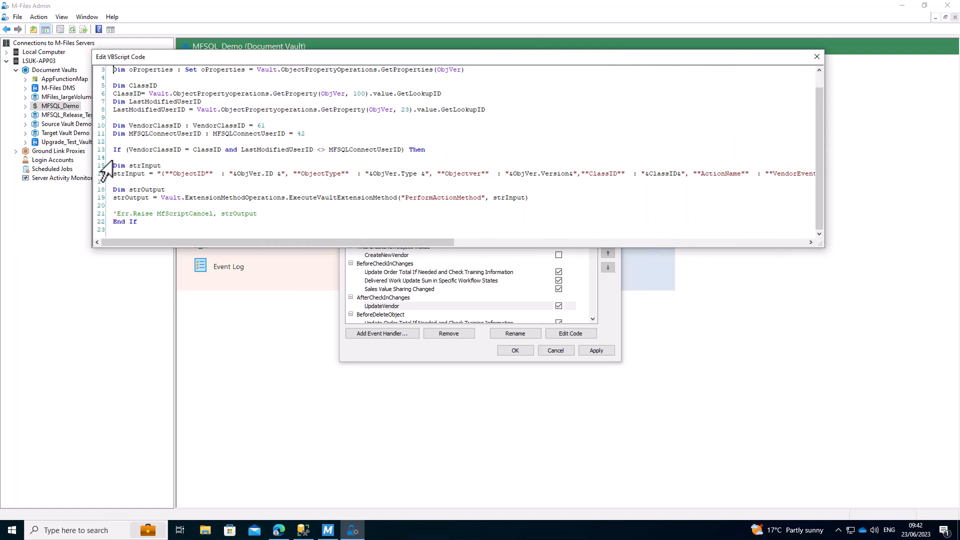
{"action": "left_click_drag", "start_coordinate": [106, 158], "coordinate": [103, 206]}
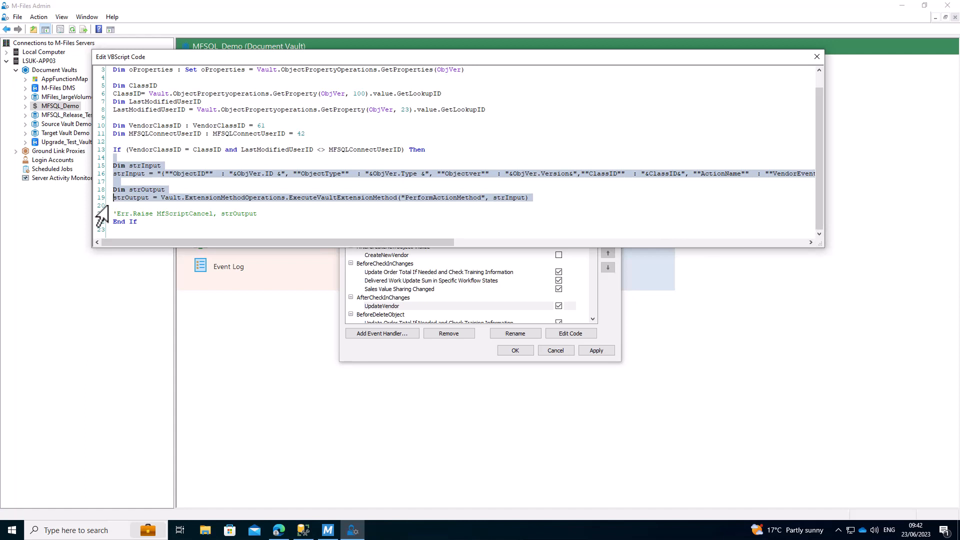
{"action": "left_click_drag", "start_coordinate": [118, 243], "coordinate": [287, 248]}
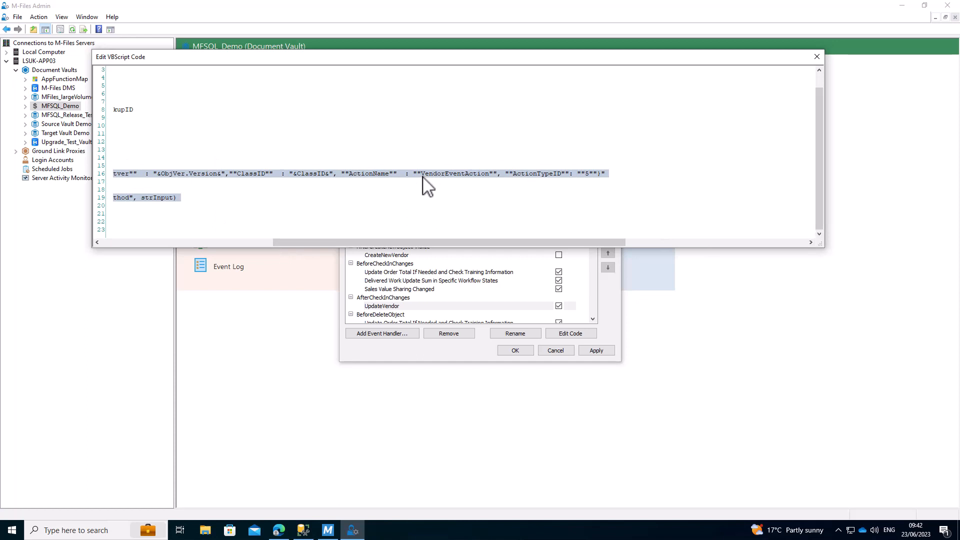
{"action": "key", "text": "Home"}
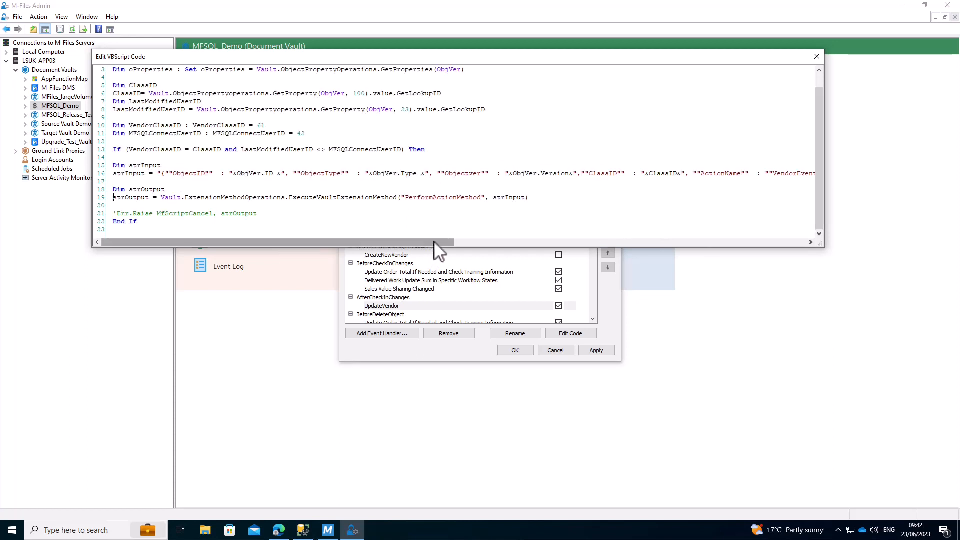
{"action": "left_click_drag", "start_coordinate": [433, 244], "coordinate": [712, 263]}
{"action": "left_click_drag", "start_coordinate": [596, 242], "coordinate": [525, 242]}
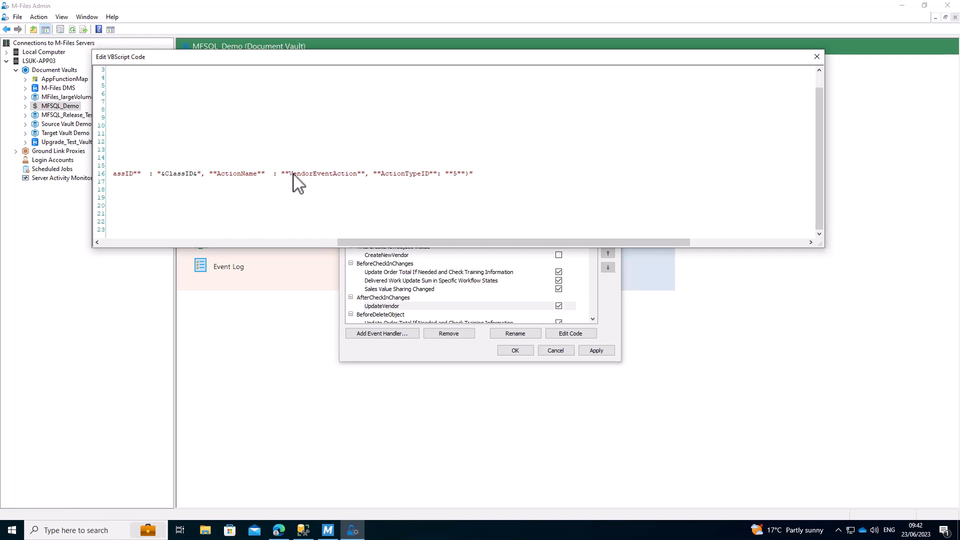
{"action": "left_click", "coordinate": [818, 56]}
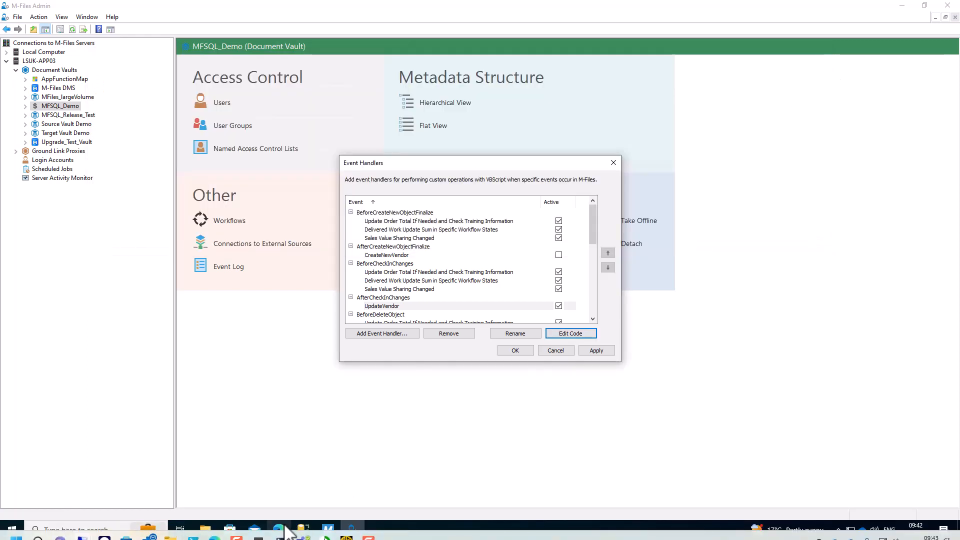
Switch to SQL Server Management Studio and check the VendorEventAction row and its assigned procedure in the MFContextMenu results
{"action": "left_click", "coordinate": [303, 530]}
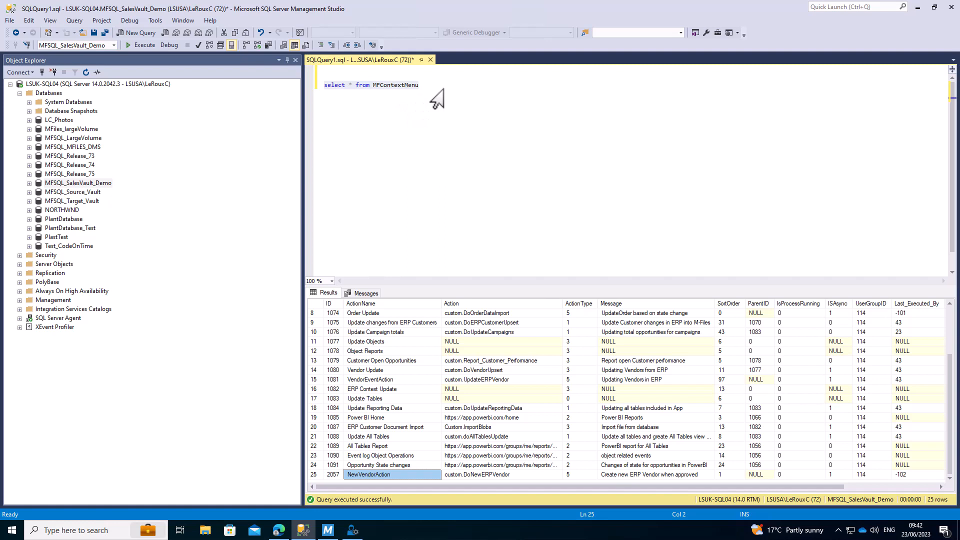
{"action": "left_click_drag", "start_coordinate": [437, 100], "coordinate": [299, 98]}
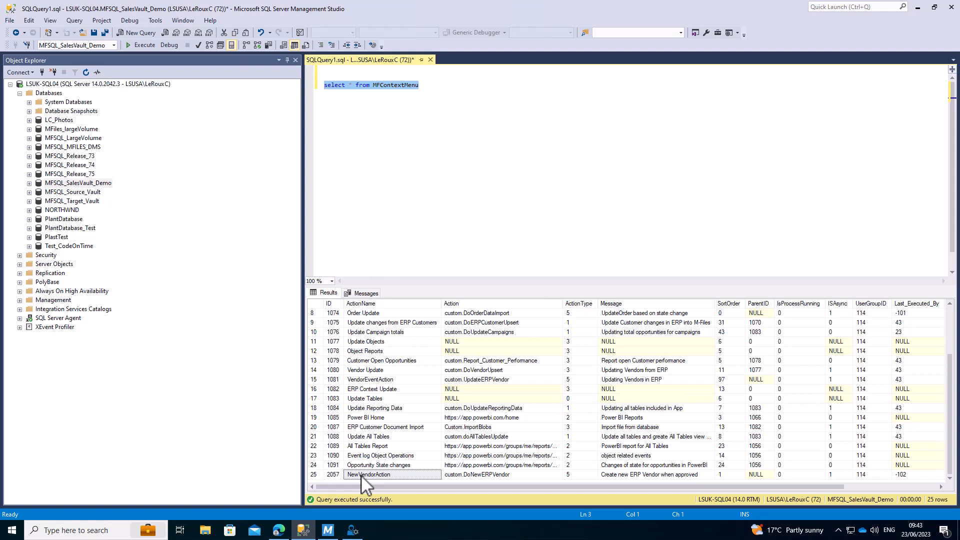
{"action": "left_click", "coordinate": [351, 380]}
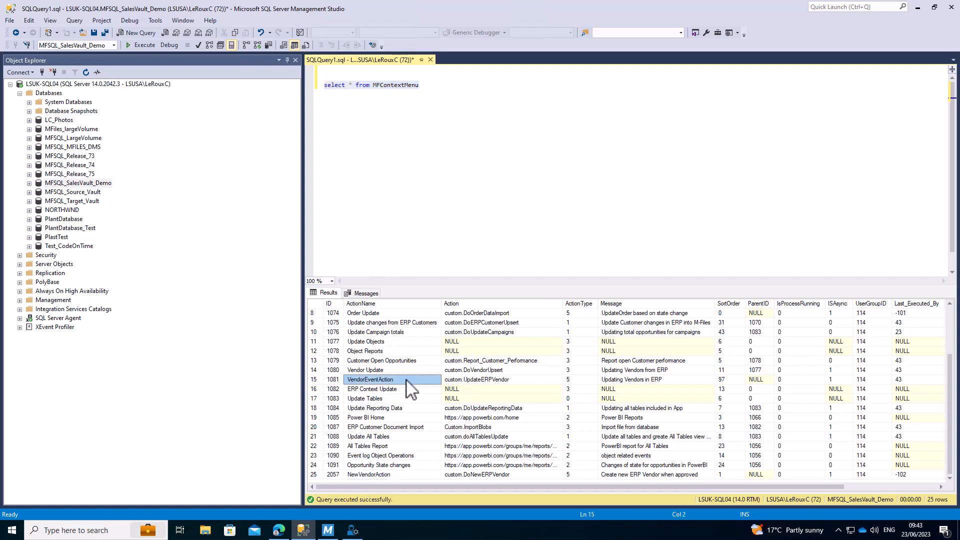
{"action": "left_click", "coordinate": [468, 380]}
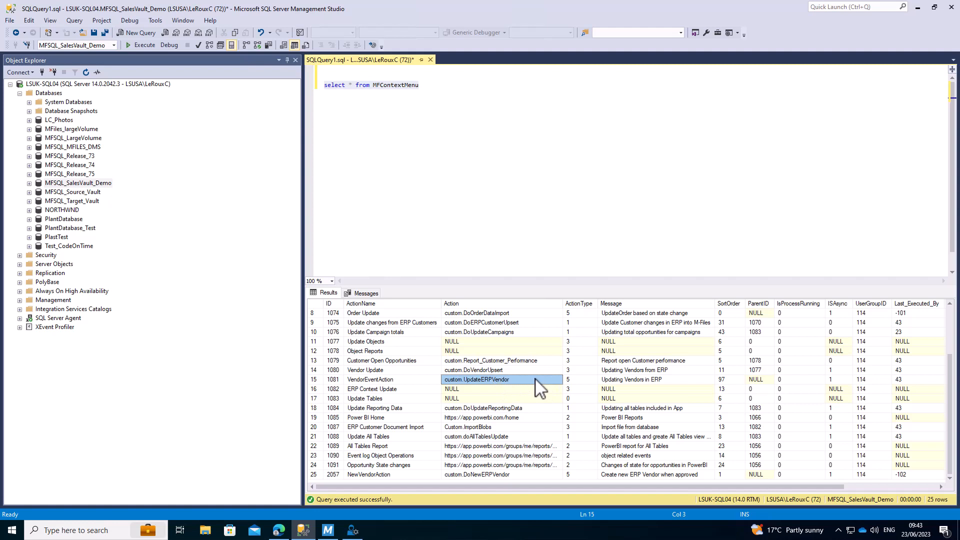
Expand the stored procedures of the MFSQL_SalesVault_Demo database and open the script of Custom.UpdateERPVendor
{"action": "left_click", "coordinate": [29, 183]}
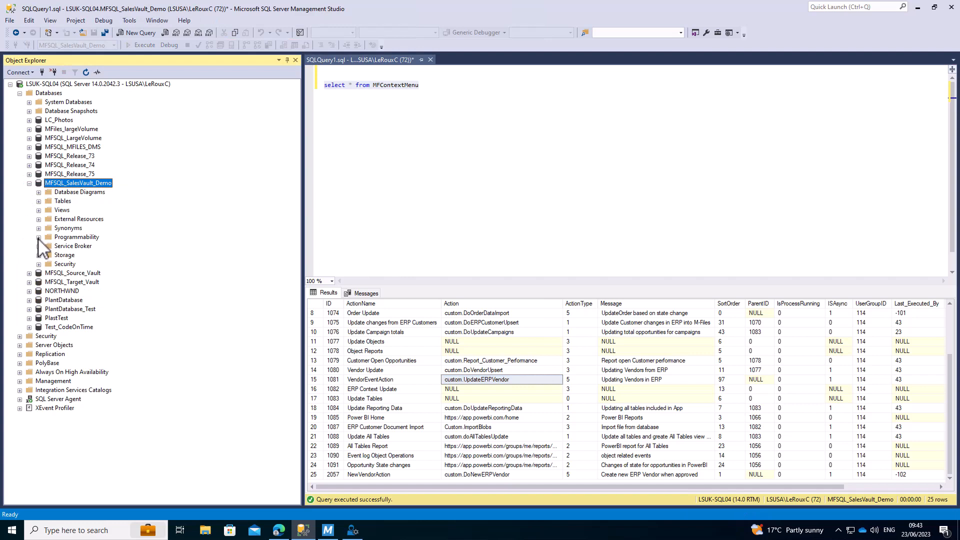
{"action": "left_click", "coordinate": [38, 238]}
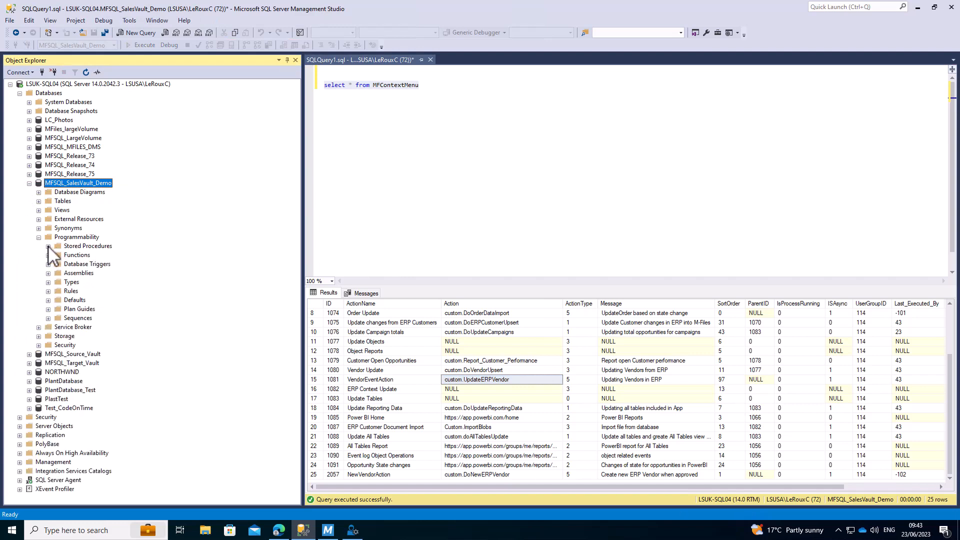
{"action": "left_click", "coordinate": [49, 246]}
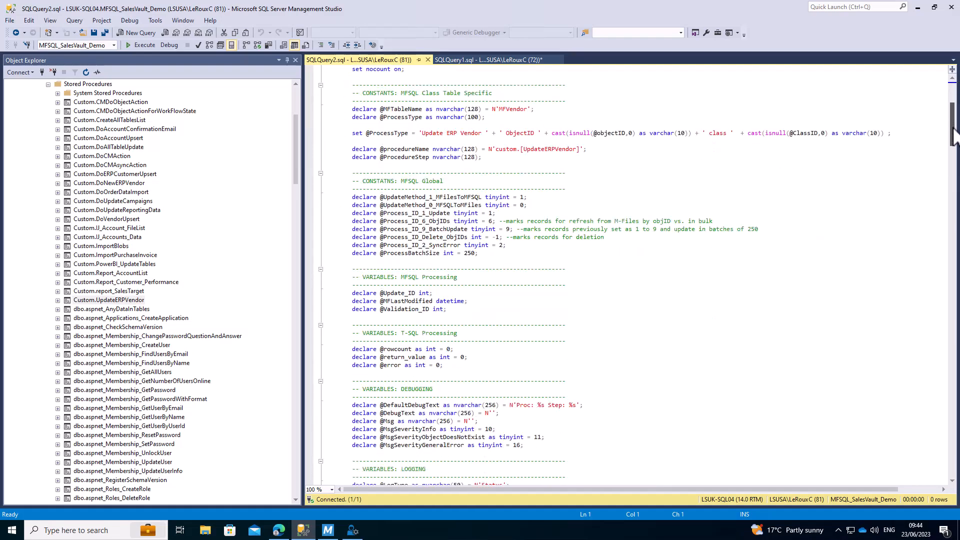
Review the UpdateERPVendor code from the batch initialization through the ERP update to the end-of-process logging, and return to the MFContextMenu query
{"action": "left_click_drag", "start_coordinate": [954, 135], "coordinate": [954, 185]}
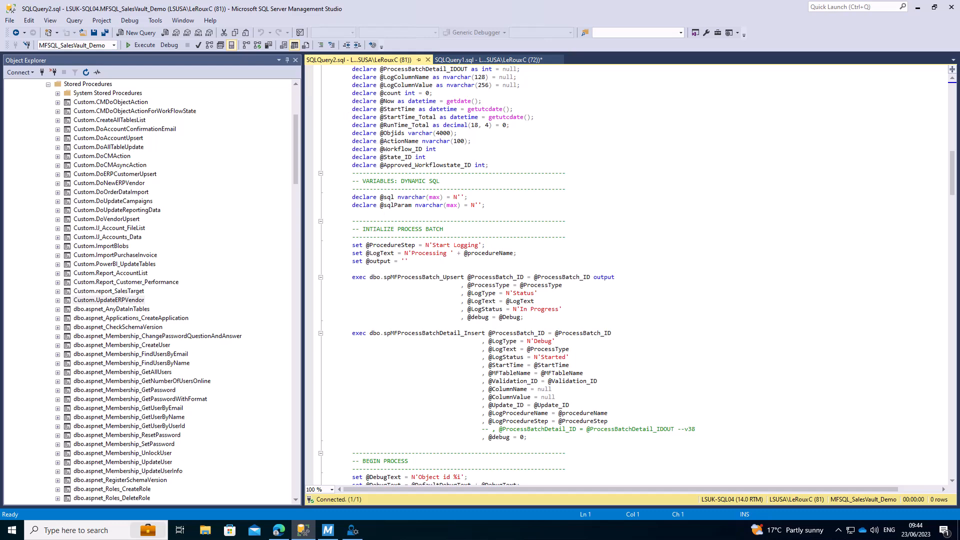
{"action": "left_click_drag", "start_coordinate": [954, 148], "coordinate": [958, 211]}
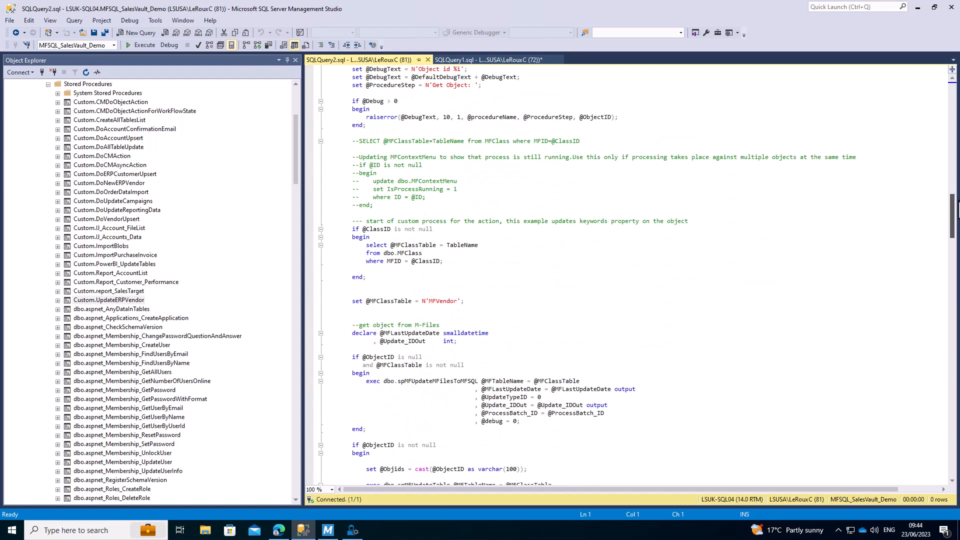
{"action": "left_click_drag", "start_coordinate": [958, 210], "coordinate": [958, 225]}
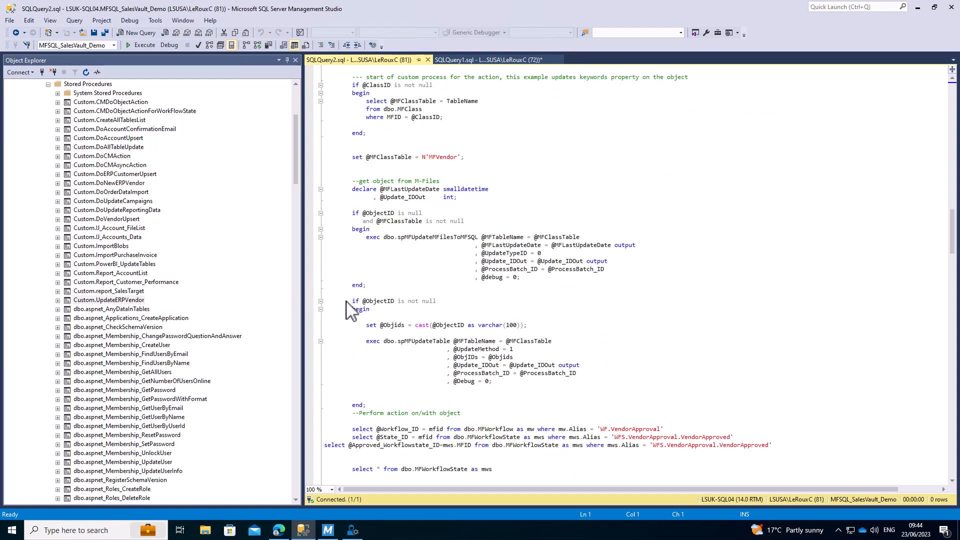
{"action": "left_click_drag", "start_coordinate": [346, 302], "coordinate": [462, 302]}
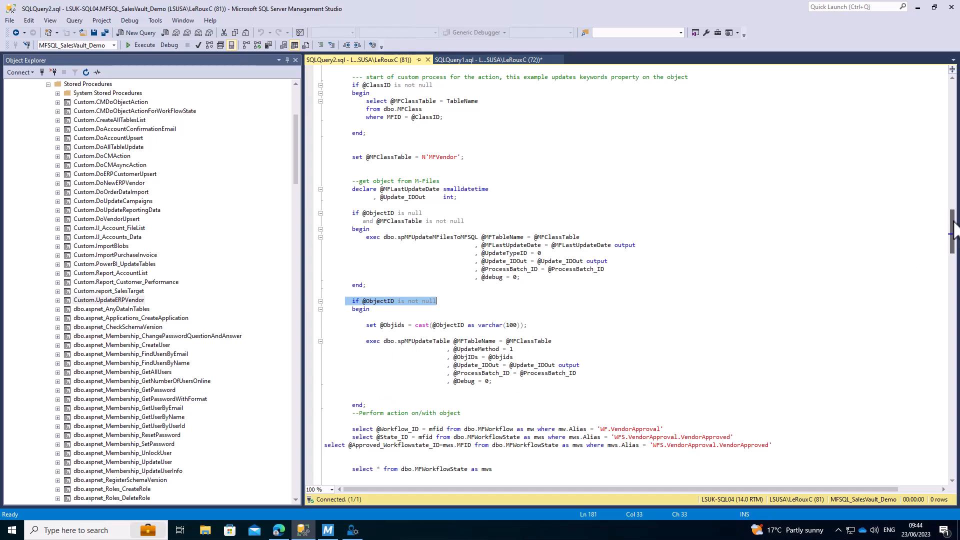
{"action": "left_click_drag", "start_coordinate": [953, 230], "coordinate": [950, 272]}
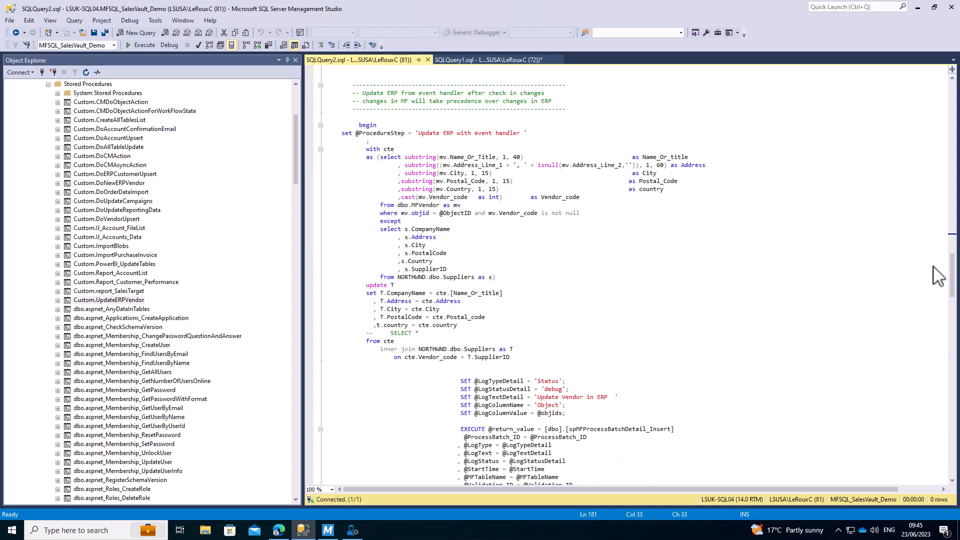
{"action": "left_click_drag", "start_coordinate": [953, 286], "coordinate": [941, 380]}
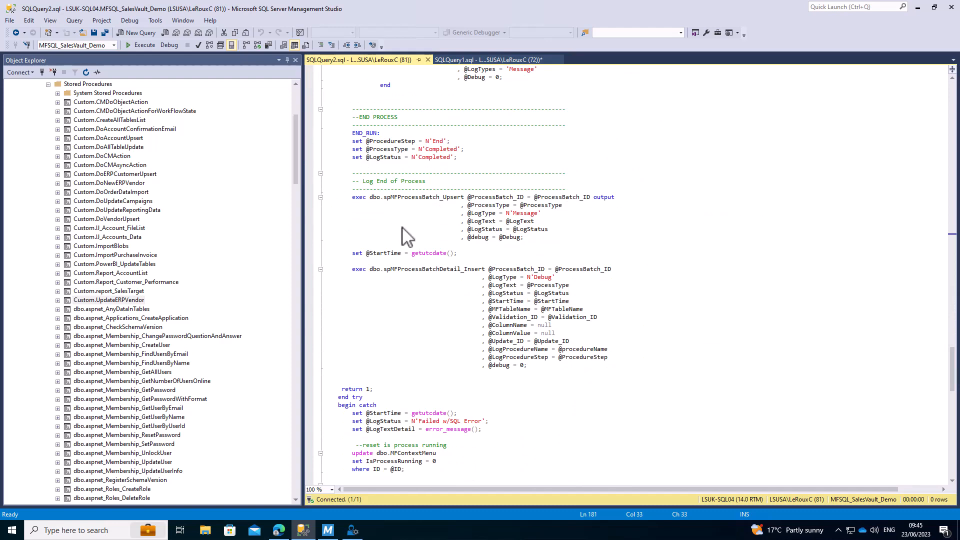
{"action": "mouse_move", "coordinate": [347, 528]}
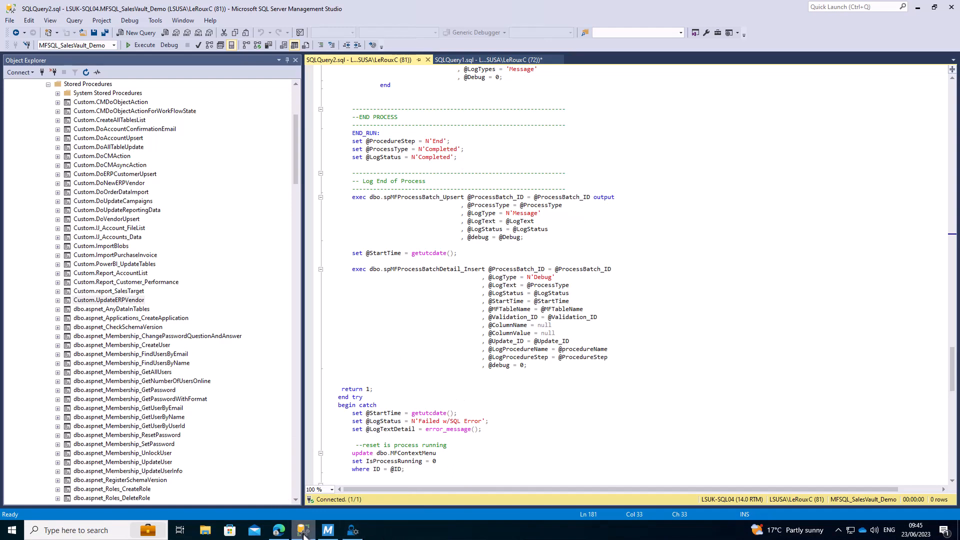
{"action": "mouse_move", "coordinate": [303, 535]}
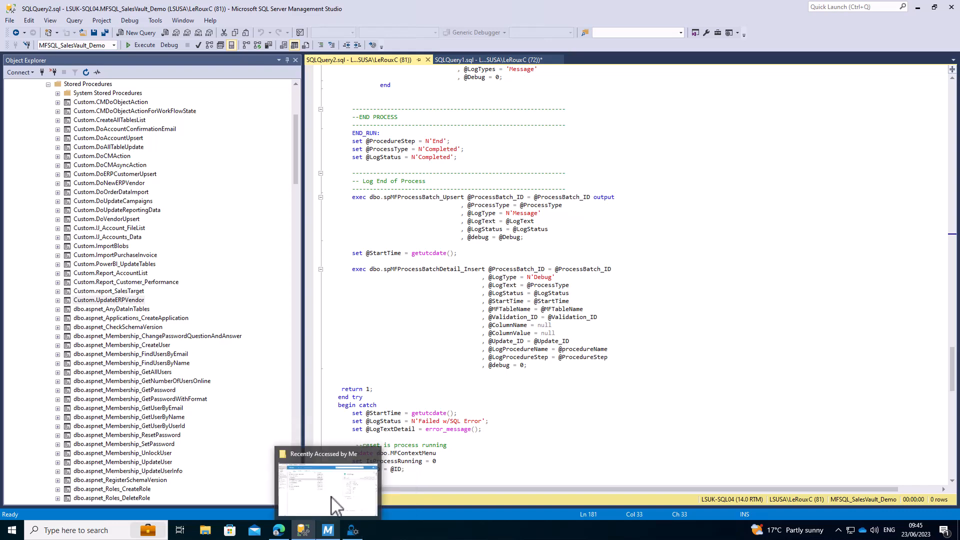
{"action": "left_click", "coordinate": [455, 60]}
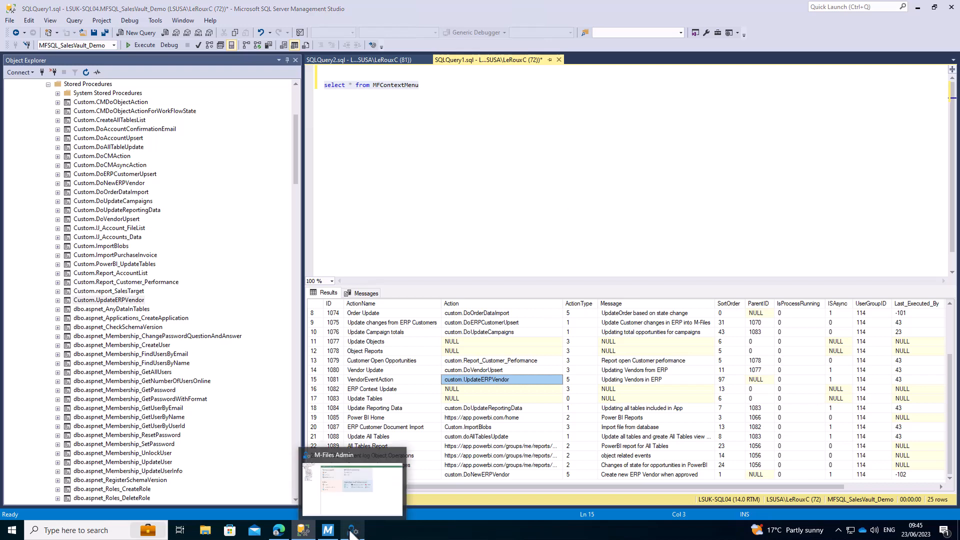
Switch to M-Files Admin, apply the event handler changes and close the Event Handlers dialog
{"action": "left_click", "coordinate": [352, 531]}
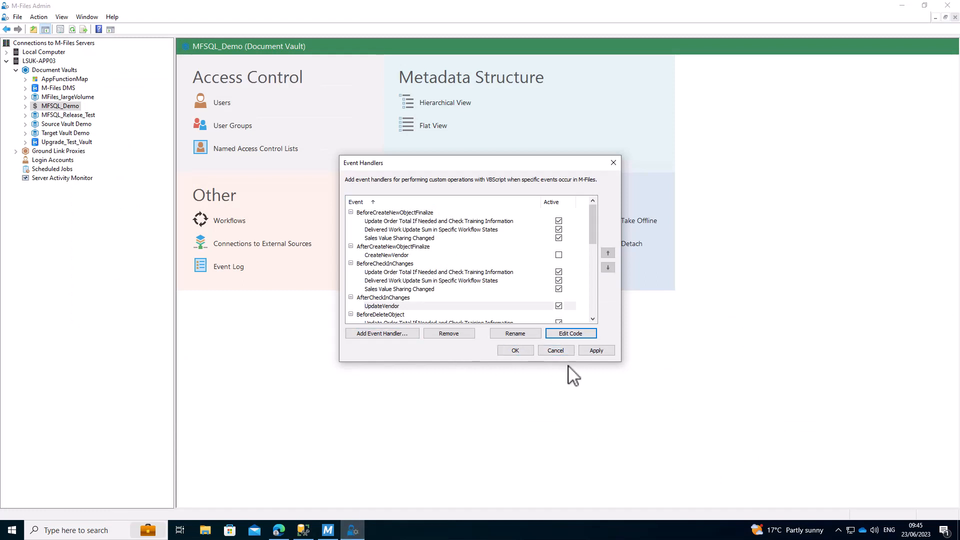
{"action": "left_click", "coordinate": [596, 351]}
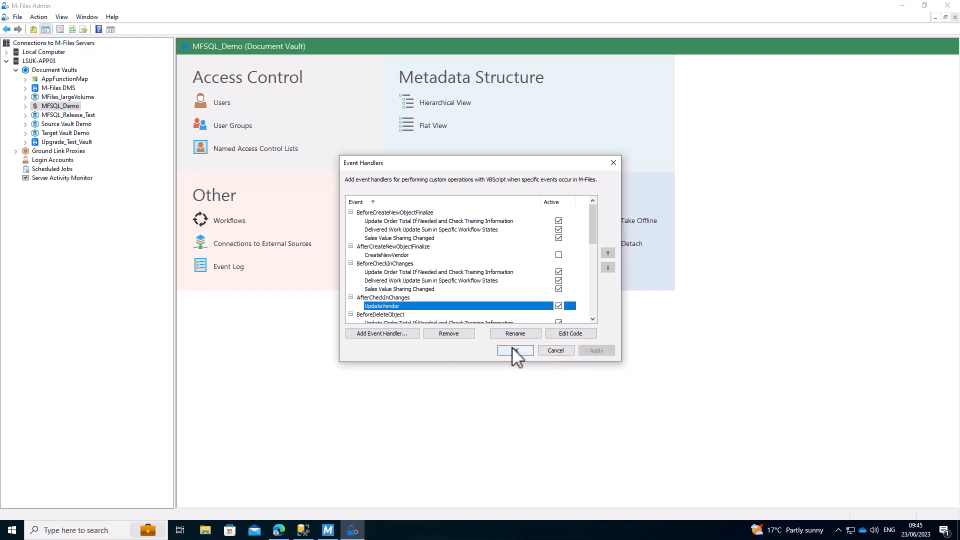
{"action": "left_click", "coordinate": [512, 349]}
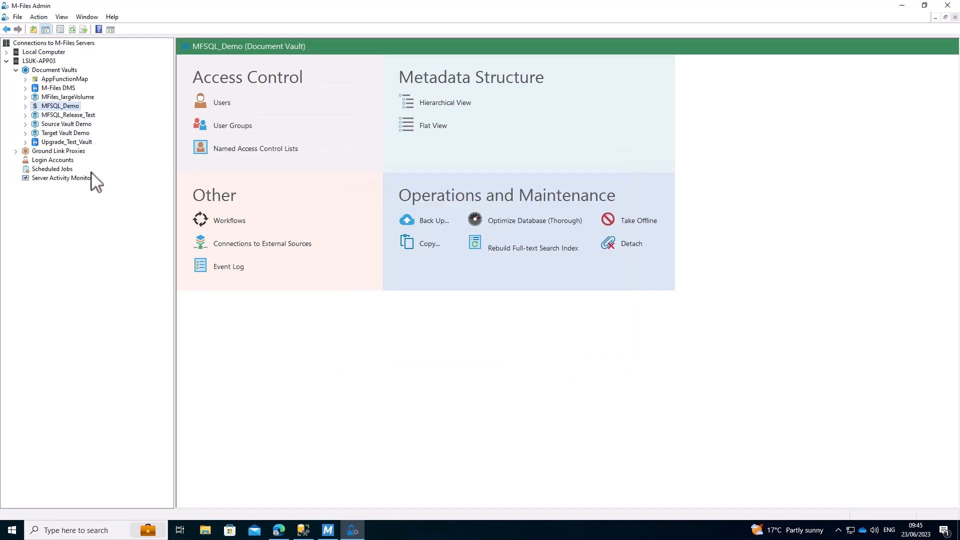
Open the workflows of the MFSQL_Demo vault and display the Vendor Approval workflow diagram
{"action": "left_click", "coordinate": [26, 106]}
{"action": "left_click", "coordinate": [65, 169]}
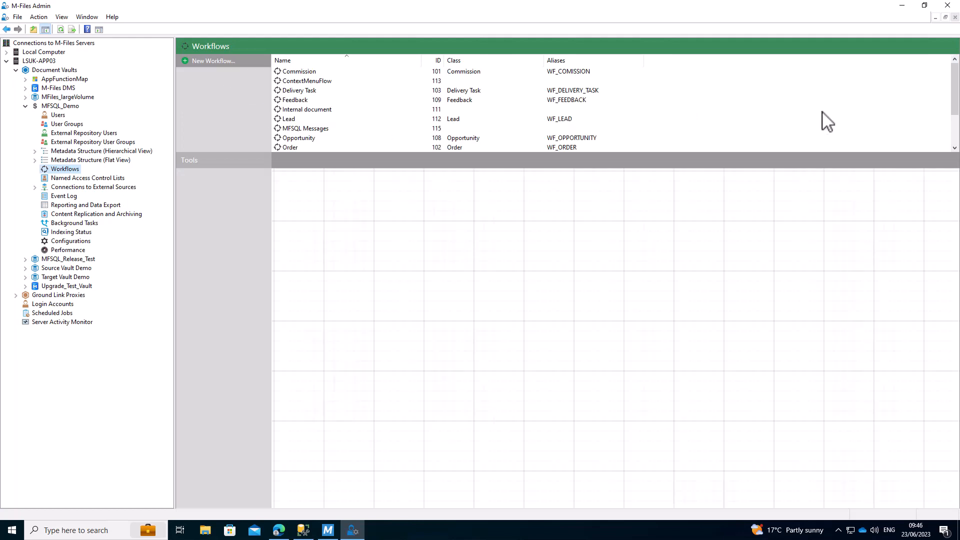
{"action": "left_click_drag", "start_coordinate": [955, 92], "coordinate": [956, 121]}
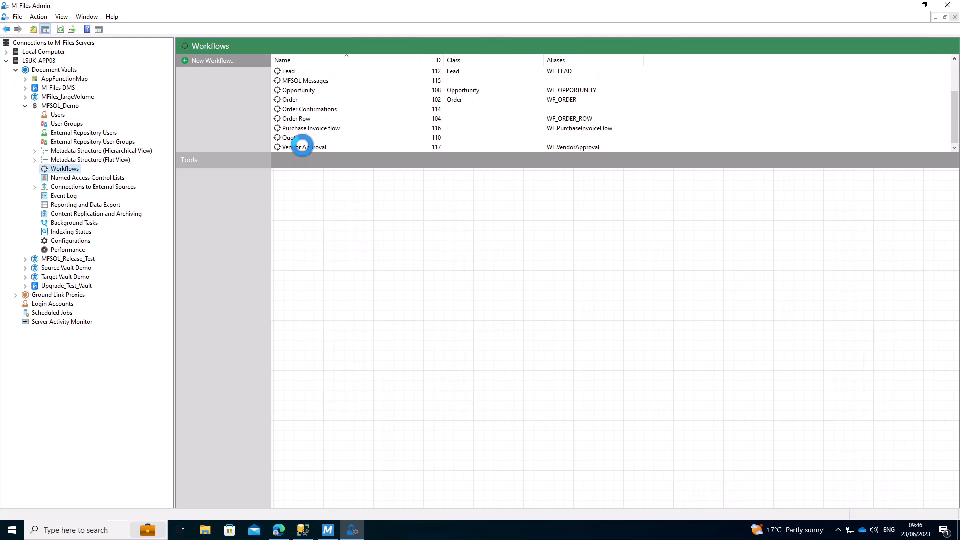
{"action": "left_click", "coordinate": [303, 147]}
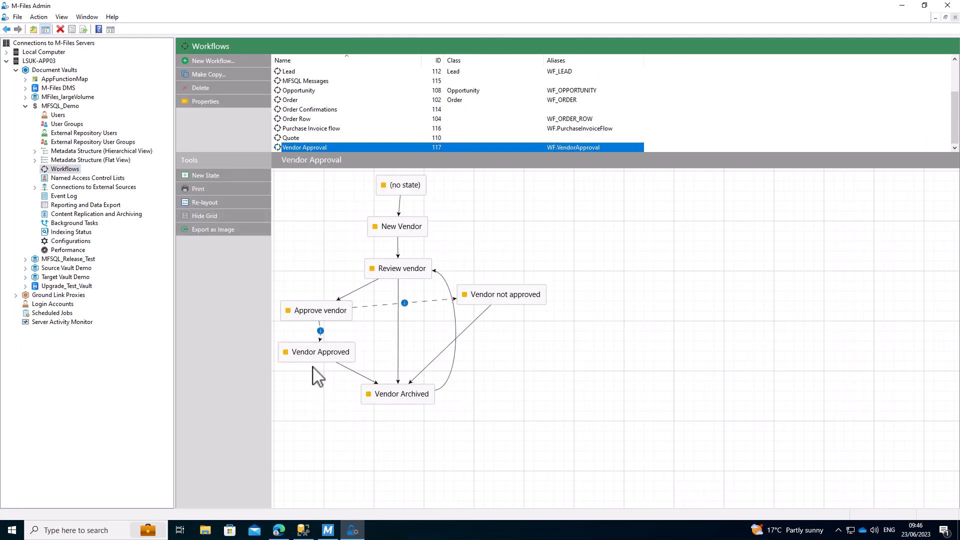
Open the properties of the Vendor Approved state and show the VBScript code of its Run script action
{"action": "mouse_move", "coordinate": [291, 358]}
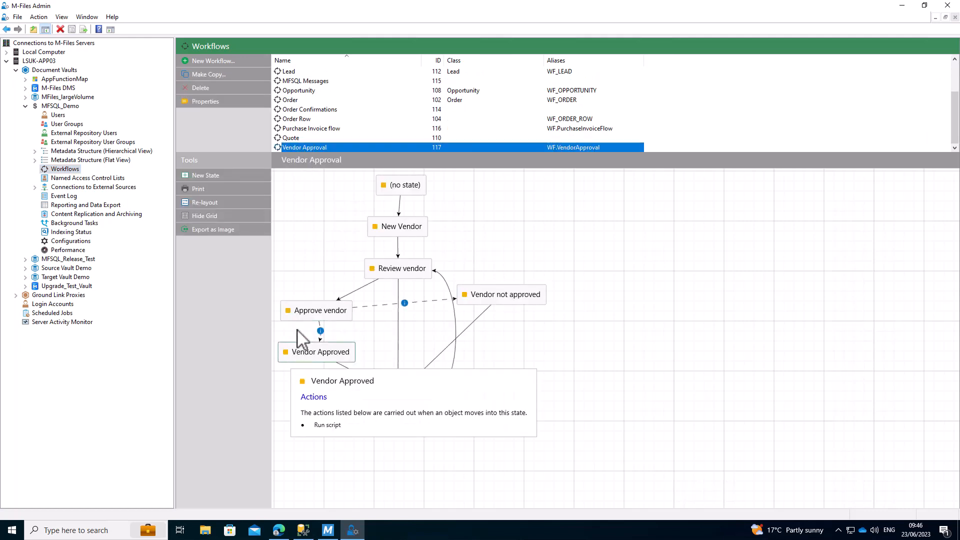
{"action": "double_click", "coordinate": [297, 356]}
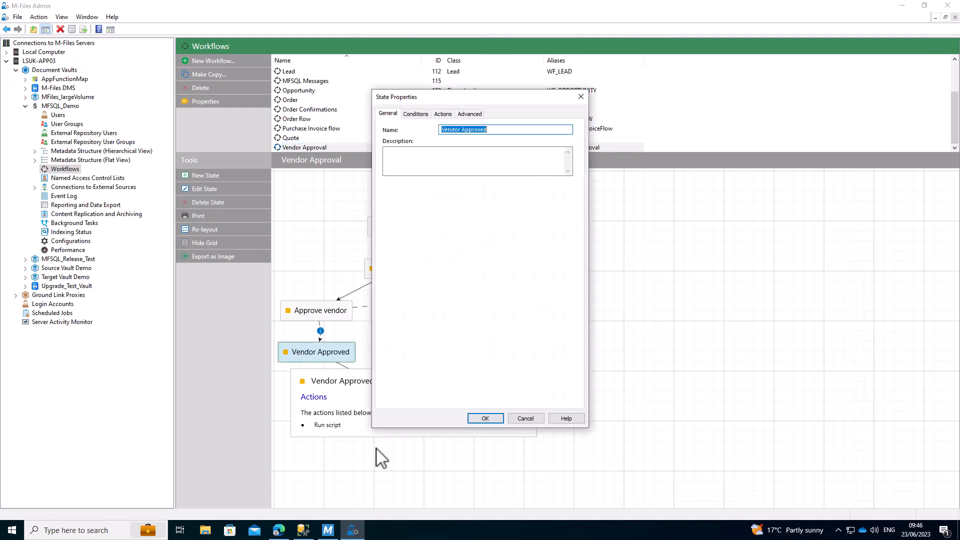
{"action": "left_click", "coordinate": [443, 114]}
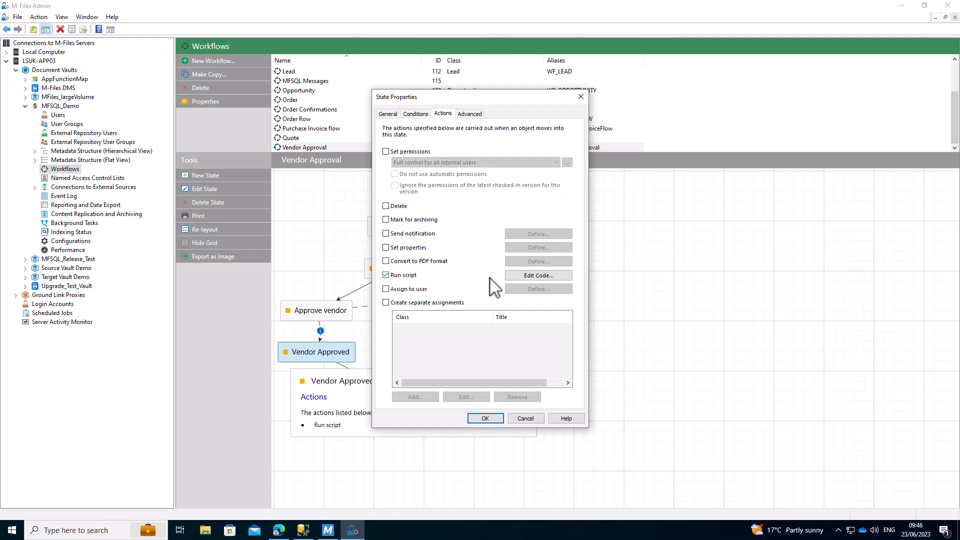
{"action": "left_click", "coordinate": [532, 278]}
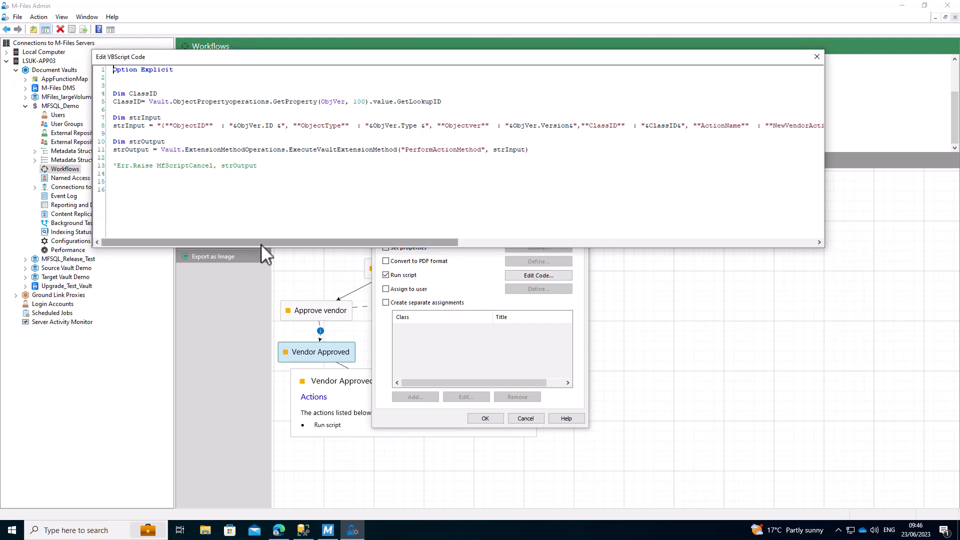
Highlight the NewVendorAction name in the script's strInput line, close the code and dismiss the state properties without saving
{"action": "left_click_drag", "start_coordinate": [262, 243], "coordinate": [429, 242]}
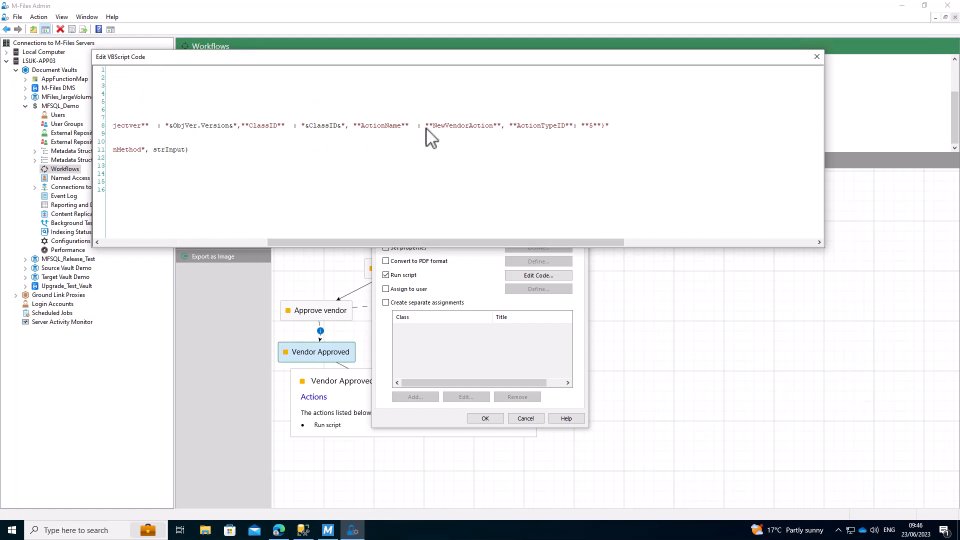
{"action": "left_click_drag", "start_coordinate": [433, 126], "coordinate": [494, 126]}
{"action": "left_click", "coordinate": [818, 58]}
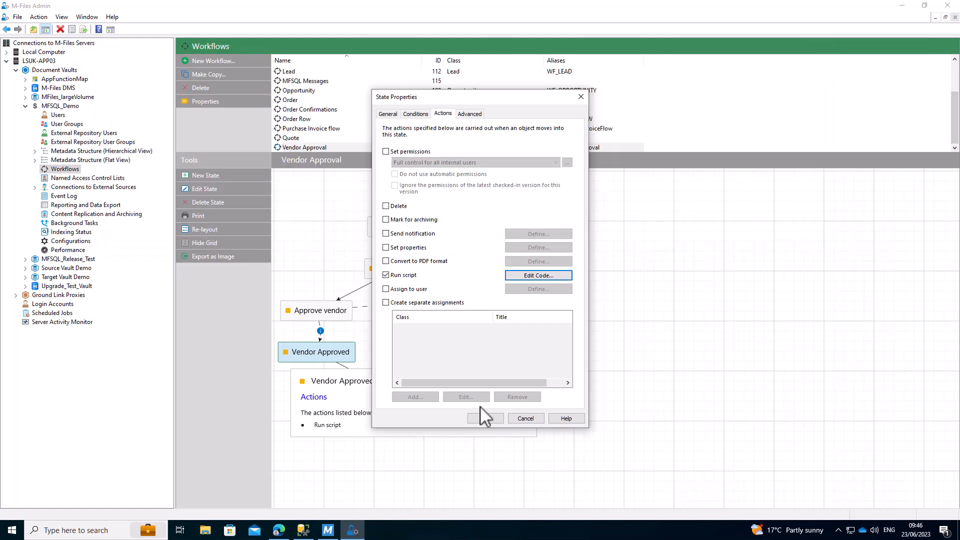
{"action": "left_click", "coordinate": [523, 419]}
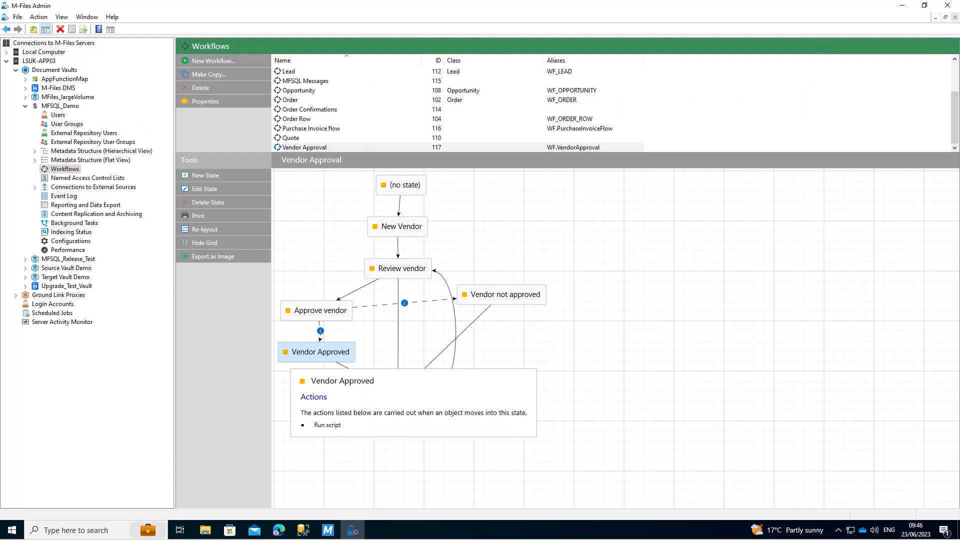
Switch to SQL Server Management Studio, open the Custom.DoNewERPVendor stored procedure for modification and review its code through to the confirmation email section
{"action": "left_click", "coordinate": [305, 530]}
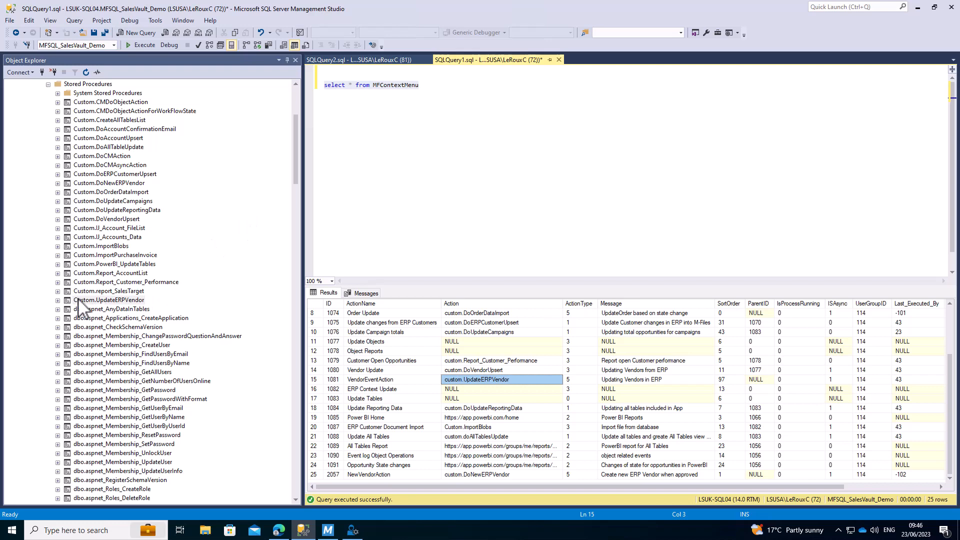
{"action": "left_click", "coordinate": [85, 183]}
{"action": "right_click", "coordinate": [85, 183]}
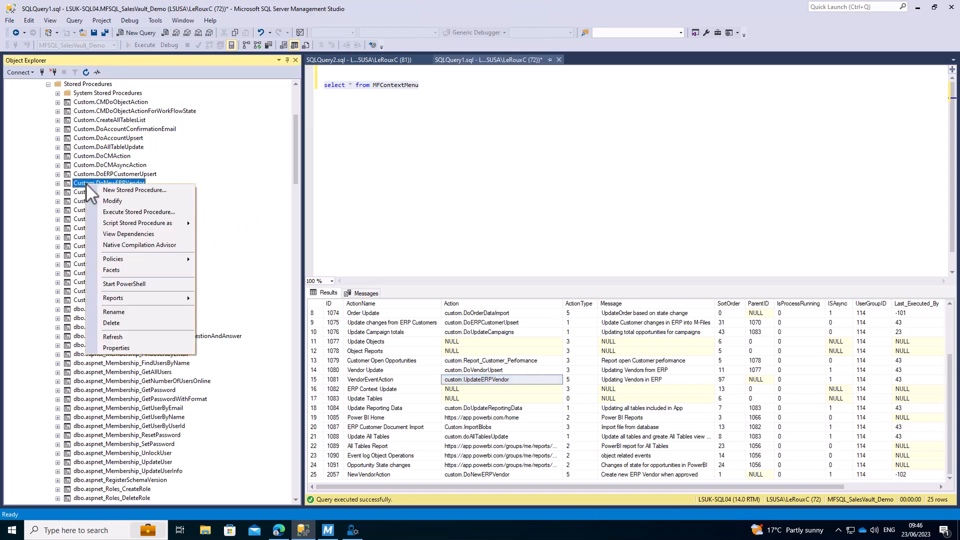
{"action": "left_click", "coordinate": [107, 200]}
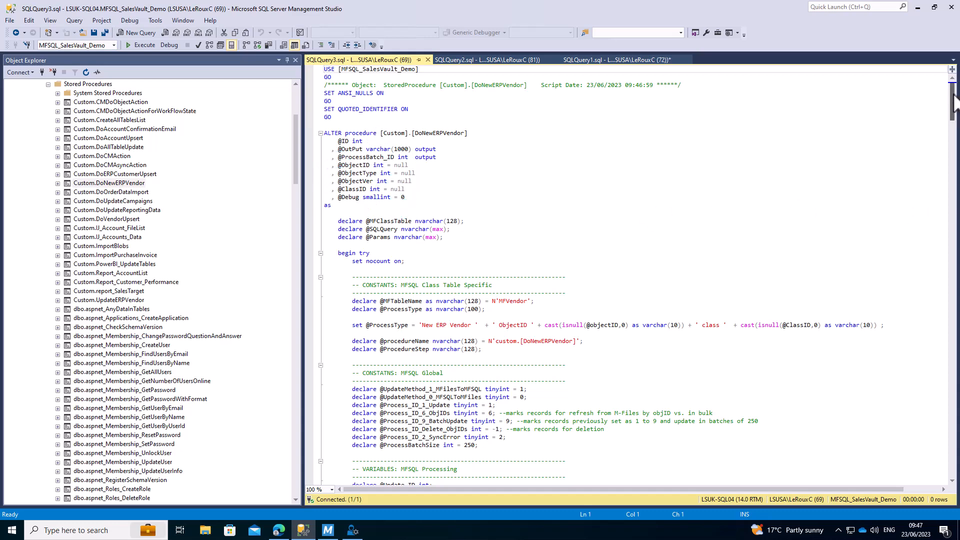
{"action": "left_click_drag", "start_coordinate": [954, 95], "coordinate": [936, 217]}
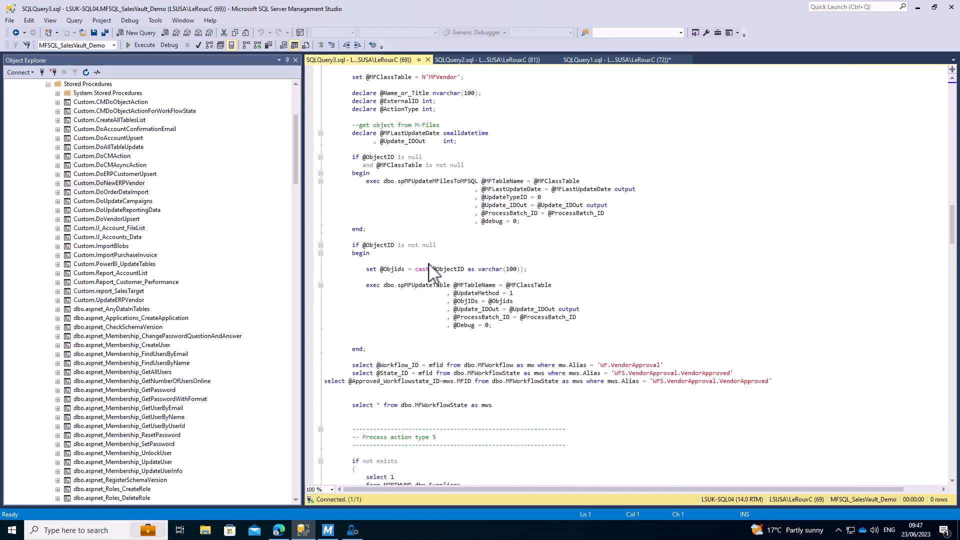
{"action": "left_click_drag", "start_coordinate": [952, 220], "coordinate": [943, 344]}
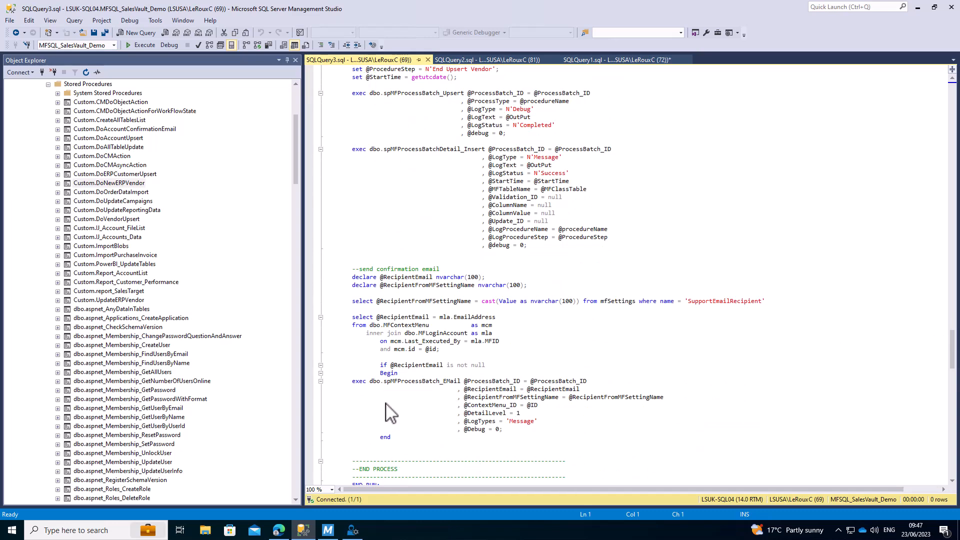
Switch to M-Files and show the actions available for the Gai pâturage vendor
{"action": "mouse_move", "coordinate": [303, 529]}
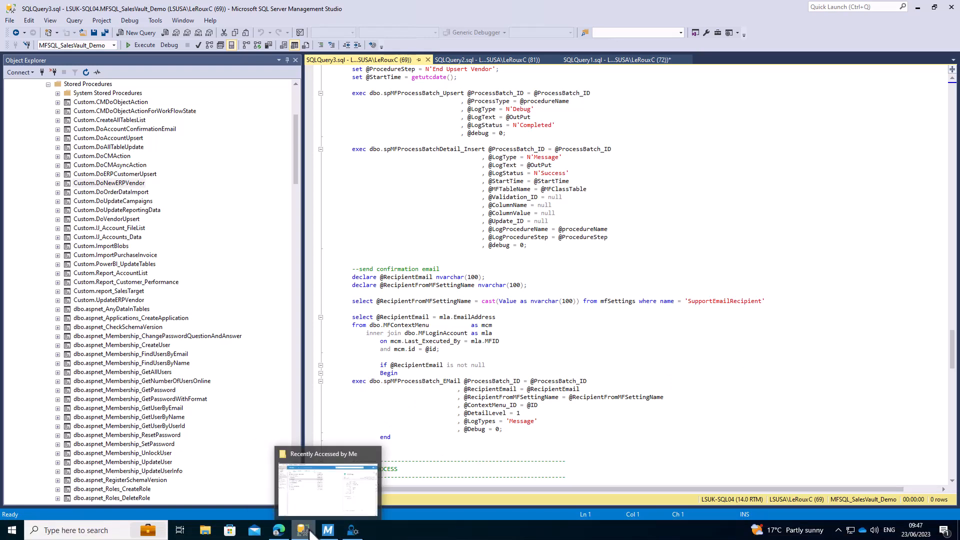
{"action": "left_click", "coordinate": [313, 487]}
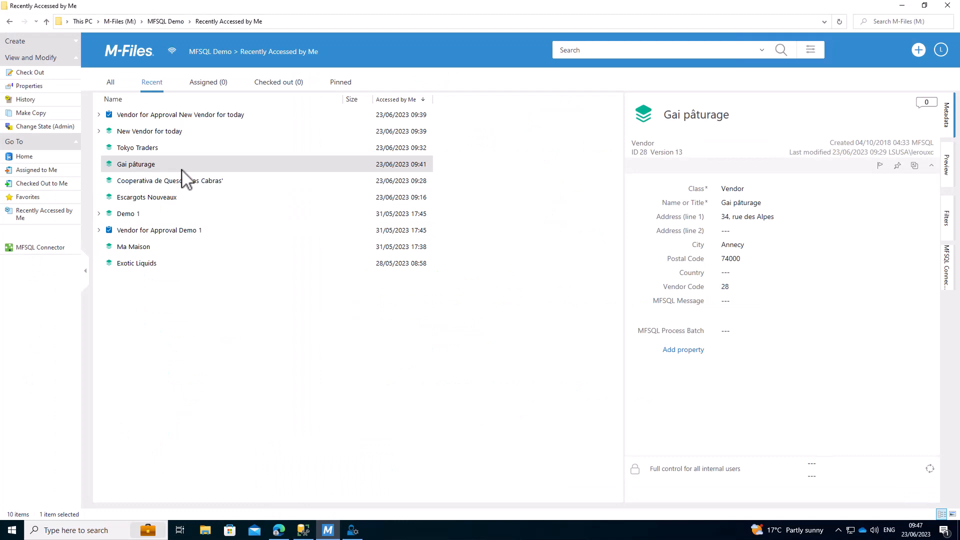
{"action": "right_click", "coordinate": [154, 165]}
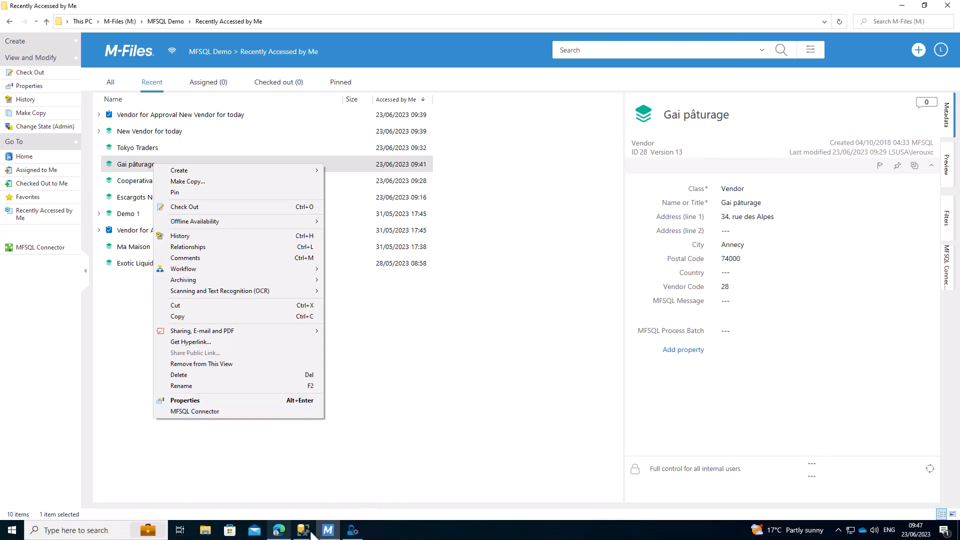
Return to SQL Server Management Studio and highlight Vendor Update, its ParentID and the Update Objects heading in the MFContextMenu query results
{"action": "mouse_move", "coordinate": [328, 533]}
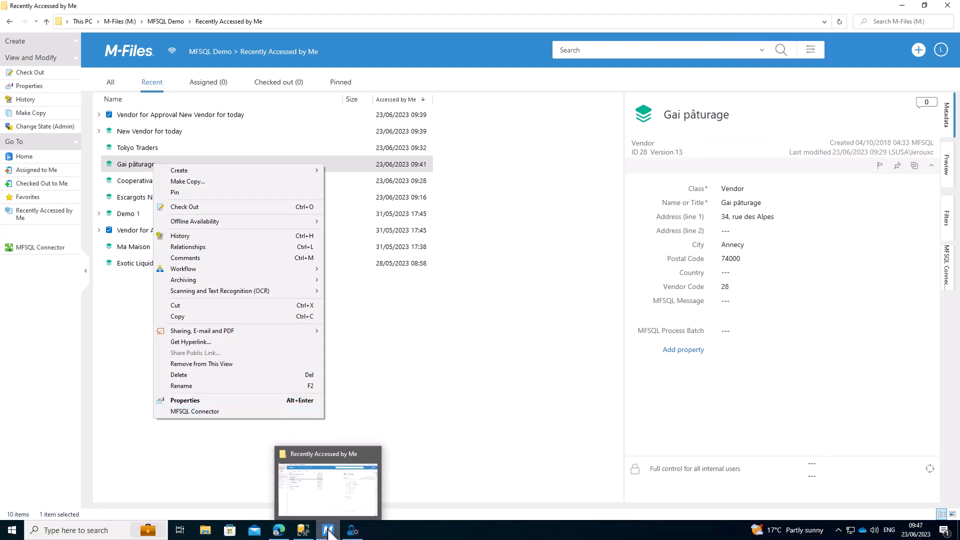
{"action": "left_click", "coordinate": [303, 530]}
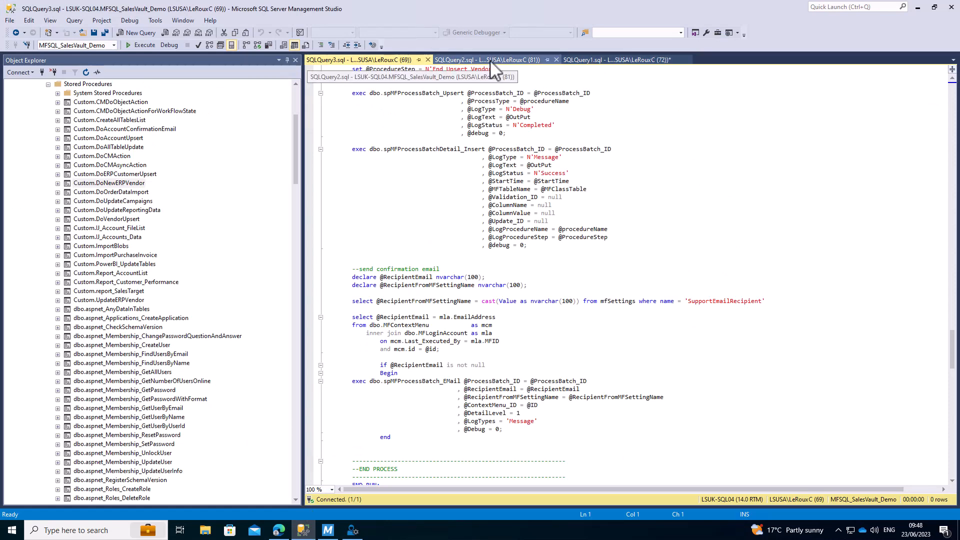
{"action": "left_click", "coordinate": [584, 60]}
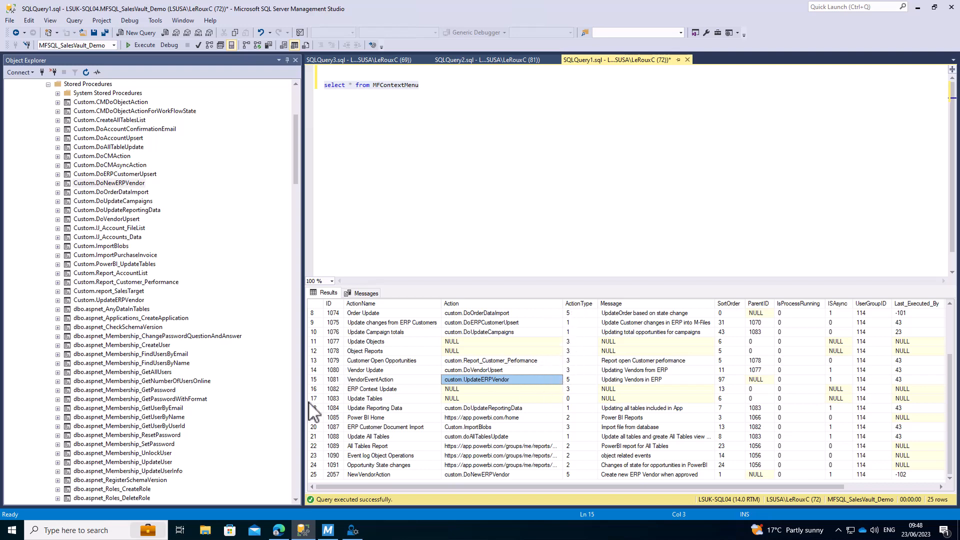
{"action": "left_click", "coordinate": [357, 371]}
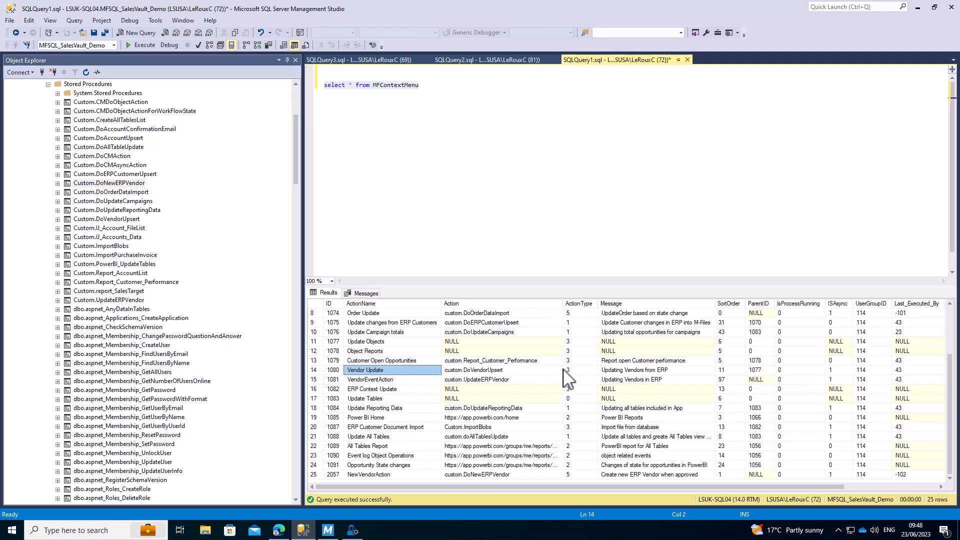
{"action": "left_click", "coordinate": [759, 371]}
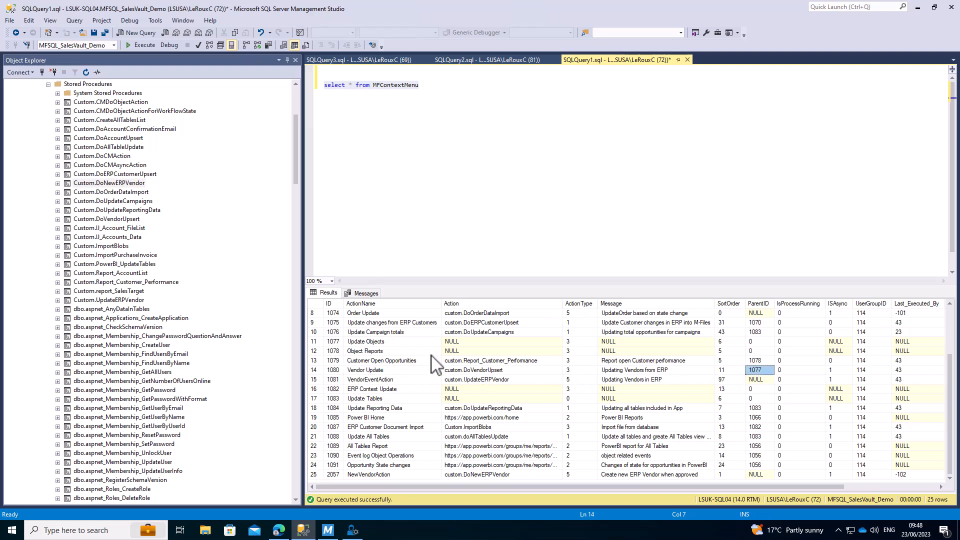
{"action": "left_click", "coordinate": [355, 344]}
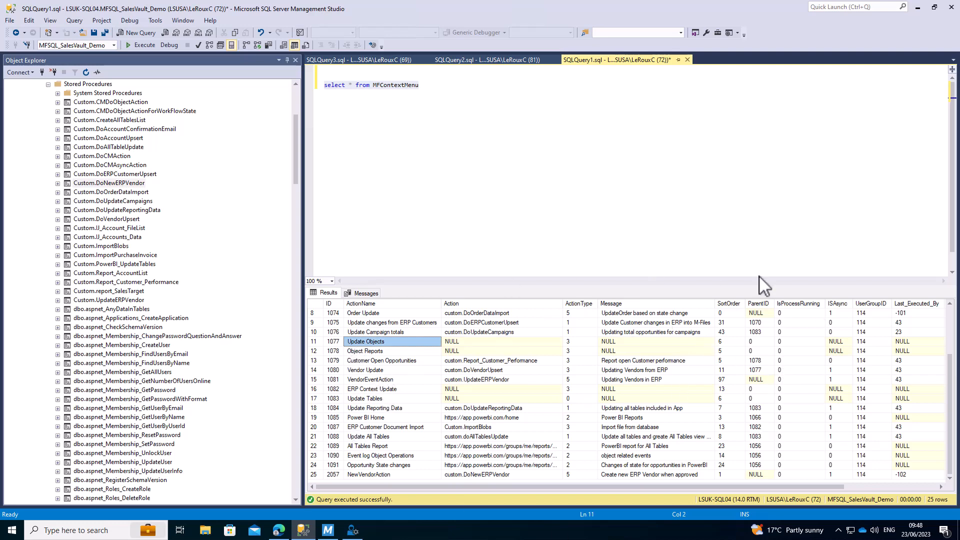
Switch to M-Files, display the general MFSQL Connector menu and open the MFSQL Connector actions for the Gai pâturage vendor
{"action": "left_click", "coordinate": [329, 531]}
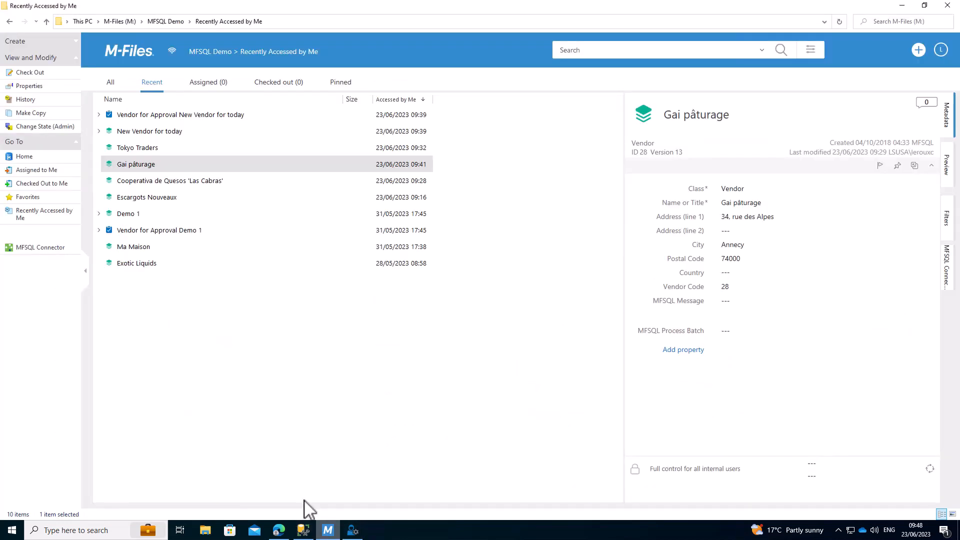
{"action": "left_click", "coordinate": [35, 248]}
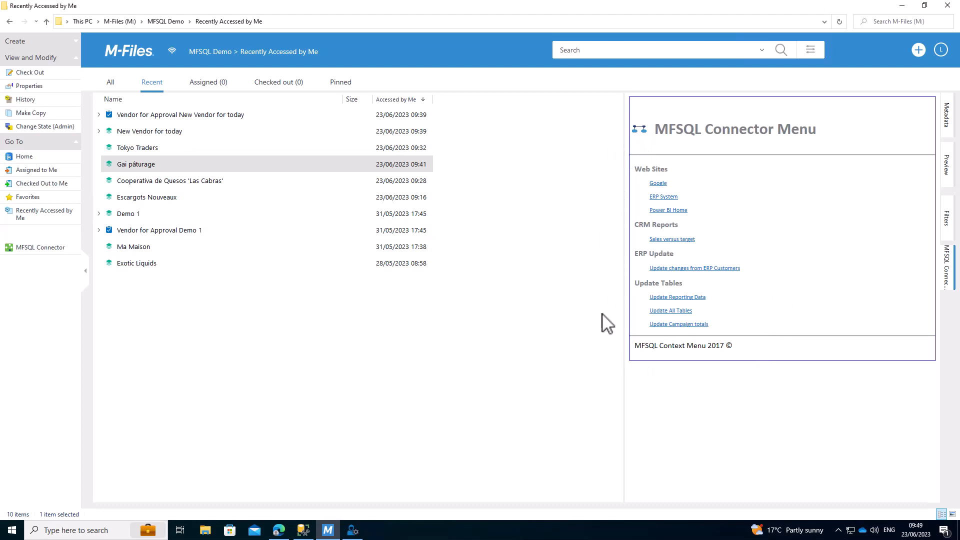
{"action": "right_click", "coordinate": [133, 167]}
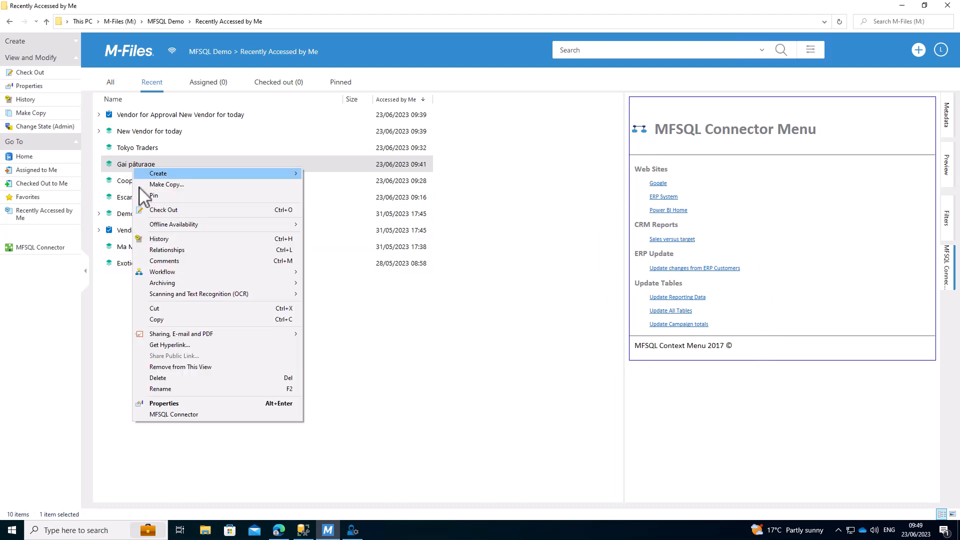
{"action": "left_click", "coordinate": [171, 417]}
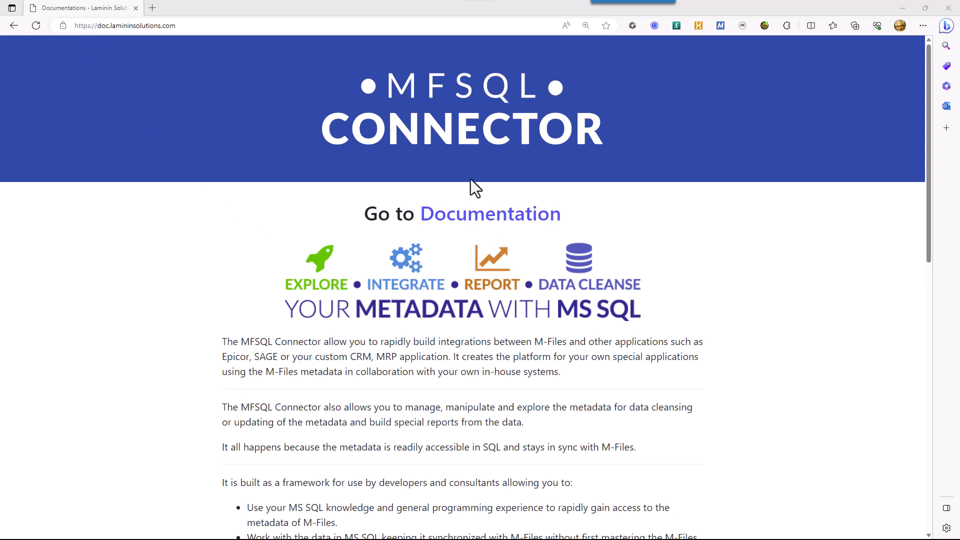
Open the MFSQL Connector documentation from the website's home page in the browser and search it for "context menu"
{"action": "left_click", "coordinate": [503, 219]}
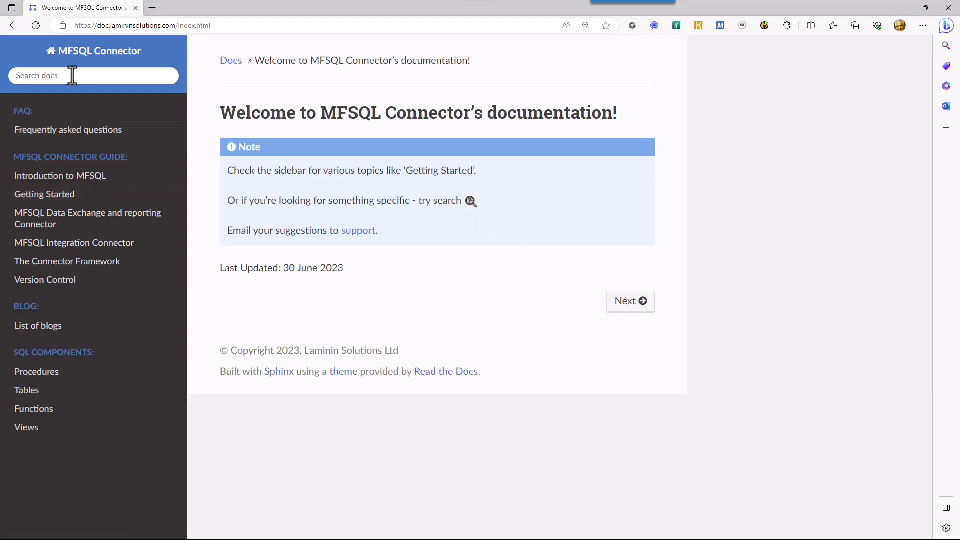
{"action": "left_click", "coordinate": [71, 79]}
{"action": "type", "text": "context menu"}
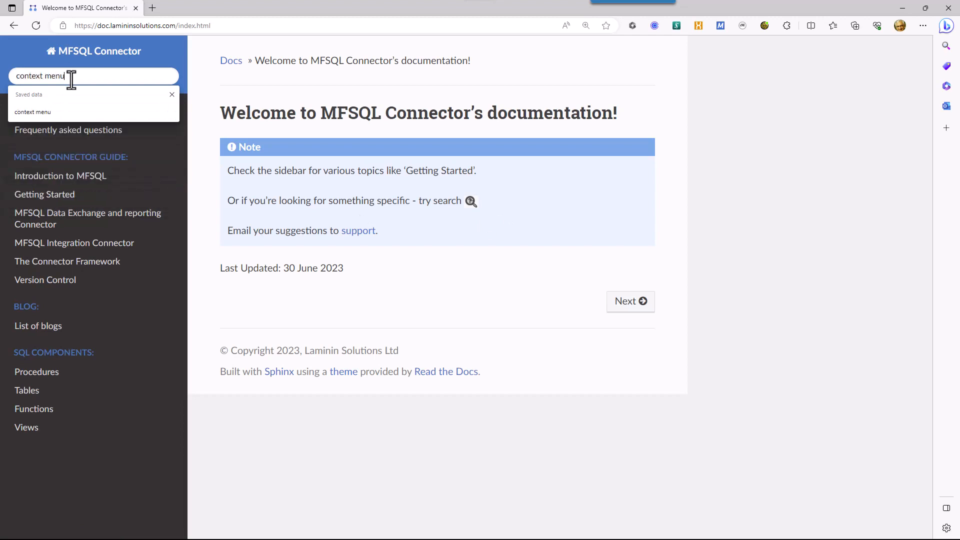
{"action": "key", "text": "Return"}
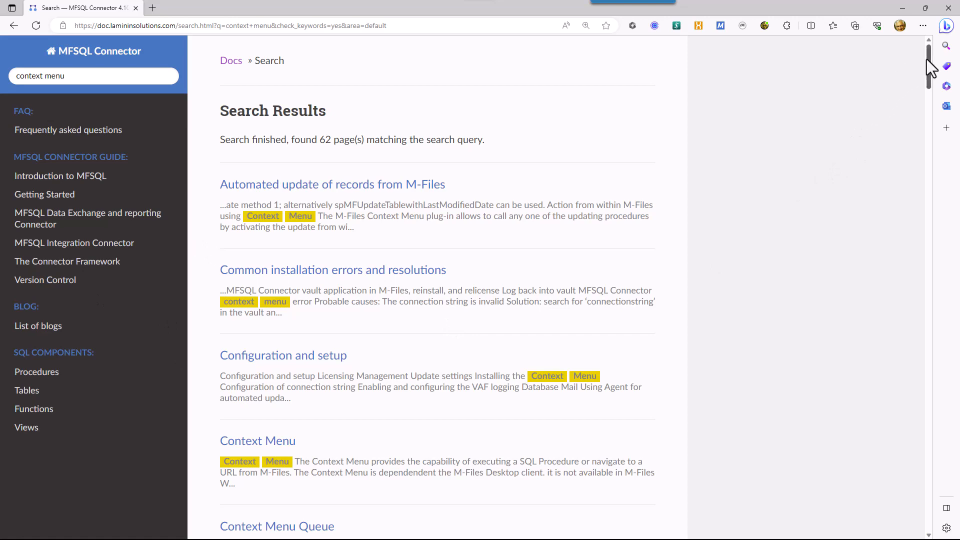
Open the Using the Context Menu article from the search results and go to its Event Handler scripts section
{"action": "left_click_drag", "start_coordinate": [931, 62], "coordinate": [926, 95]}
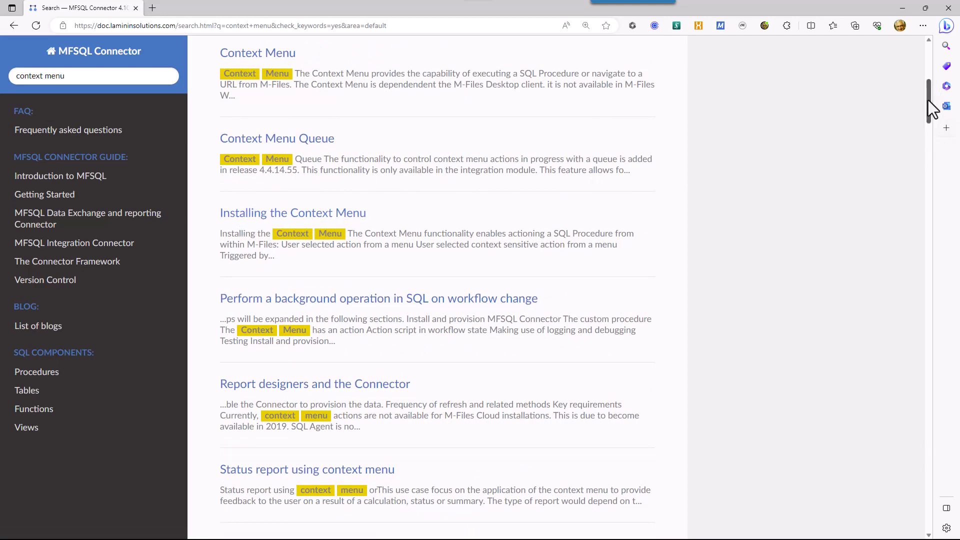
{"action": "left_click_drag", "start_coordinate": [931, 100], "coordinate": [919, 125]}
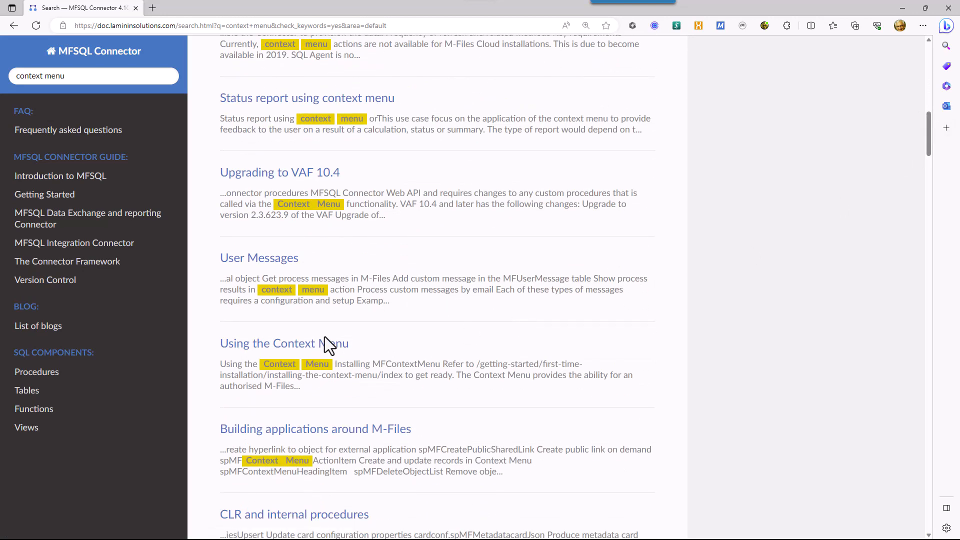
{"action": "left_click", "coordinate": [294, 345]}
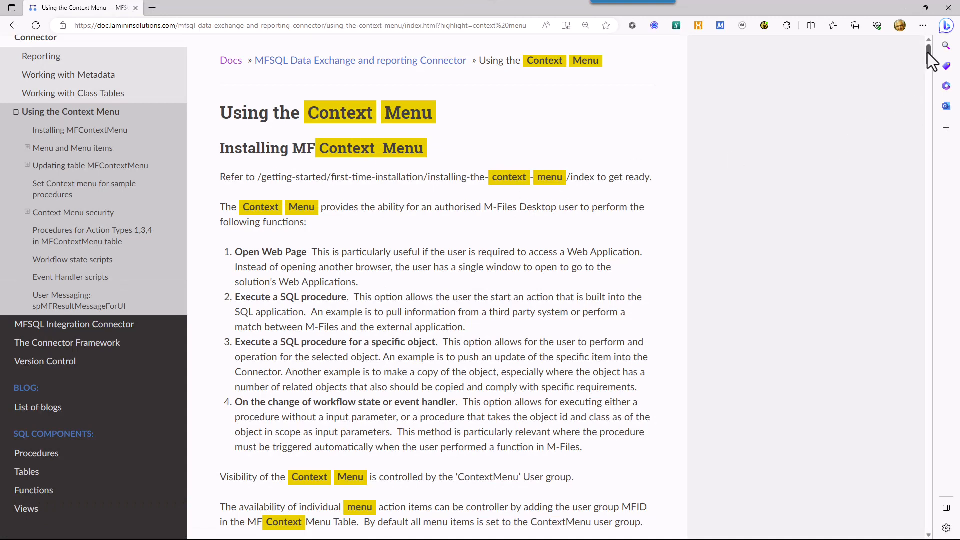
{"action": "left_click_drag", "start_coordinate": [928, 51], "coordinate": [930, 513]}
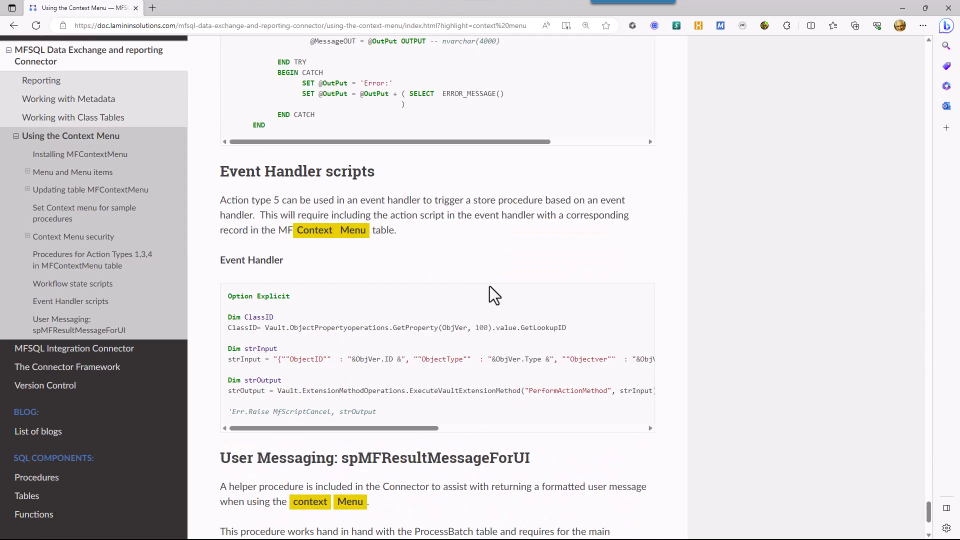